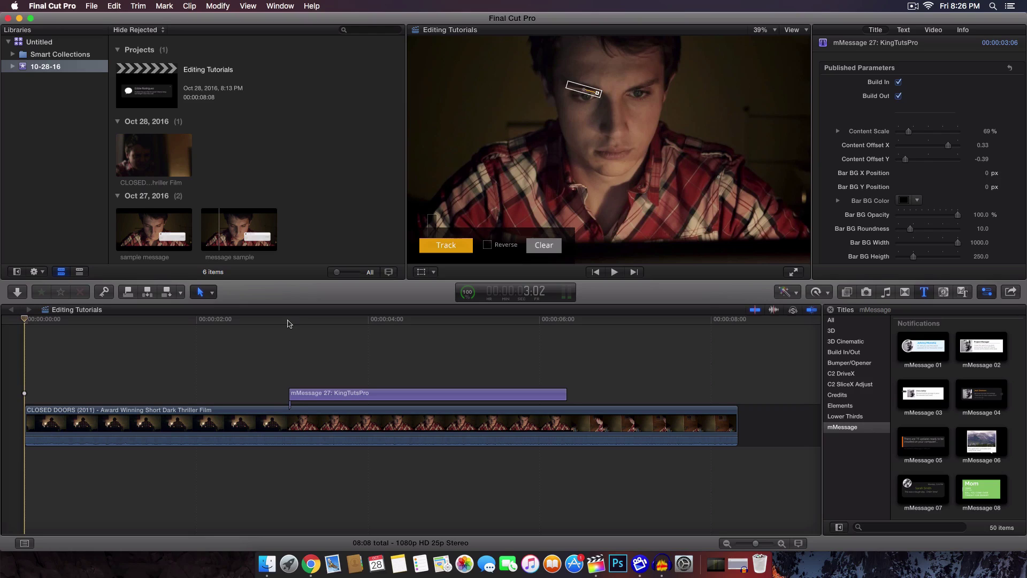
Step: Delete the mMessage 27 title so only the CLOSED DOORS clip remains in Editing Tutorials
click(195, 319)
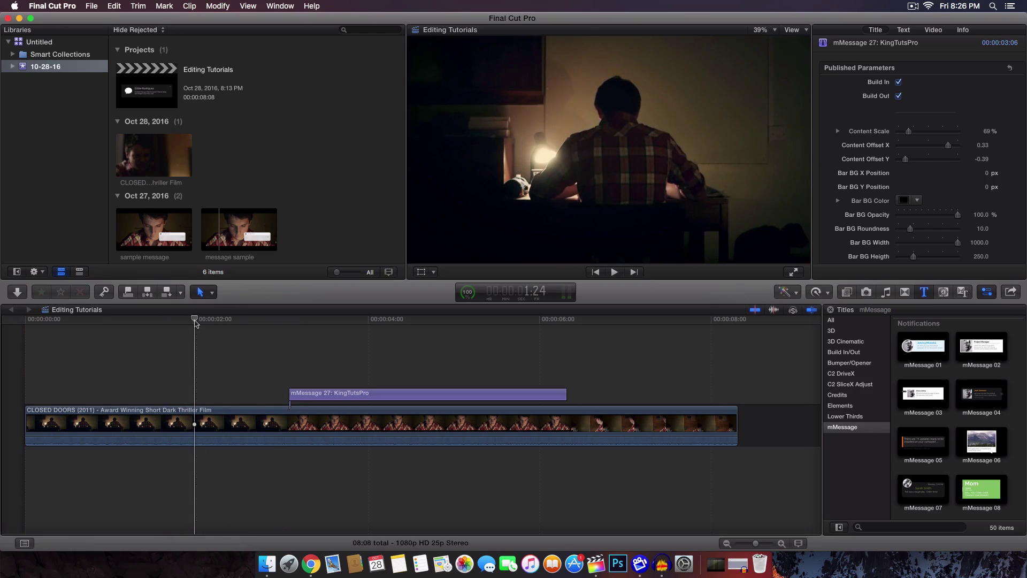
drag(195, 320, 252, 328)
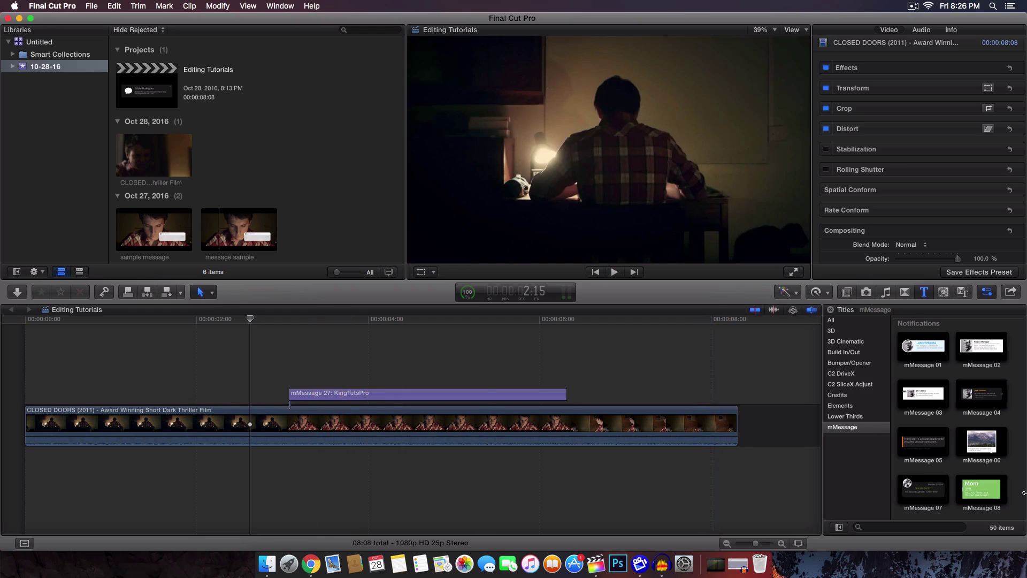
scroll(987, 464, down, 5)
scroll(986, 463, down, 10)
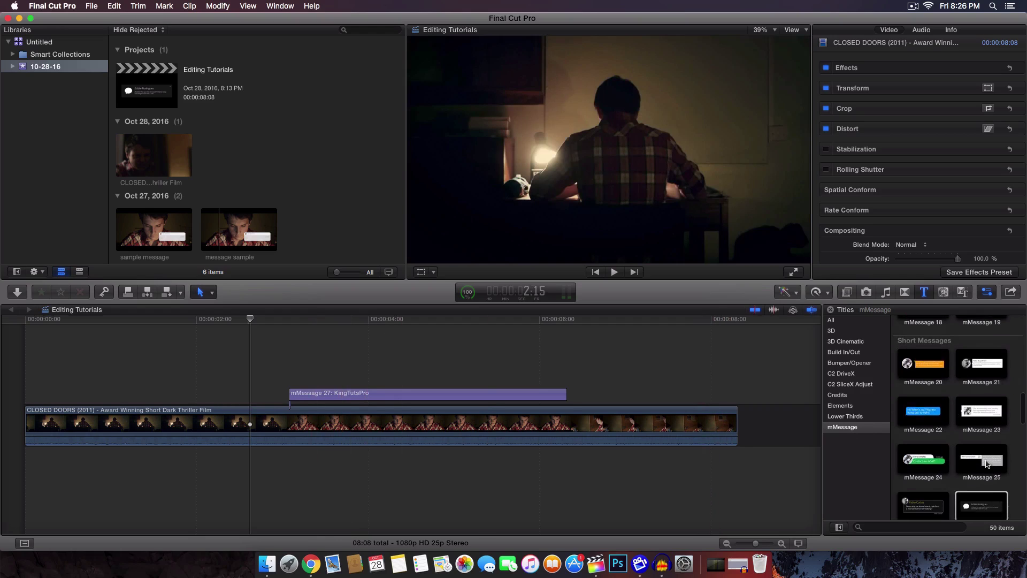
scroll(987, 463, down, 1)
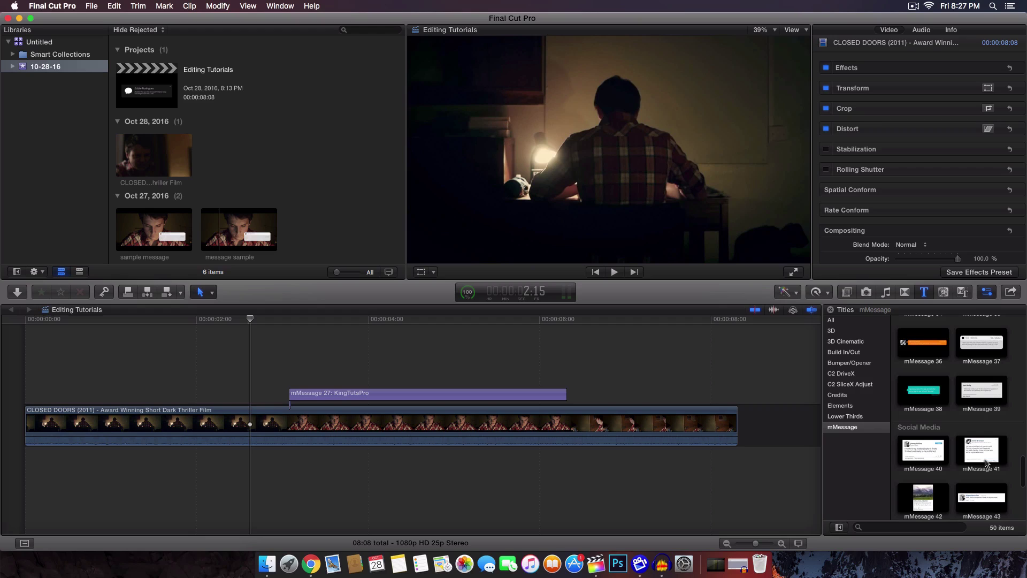
scroll(986, 463, up, 15)
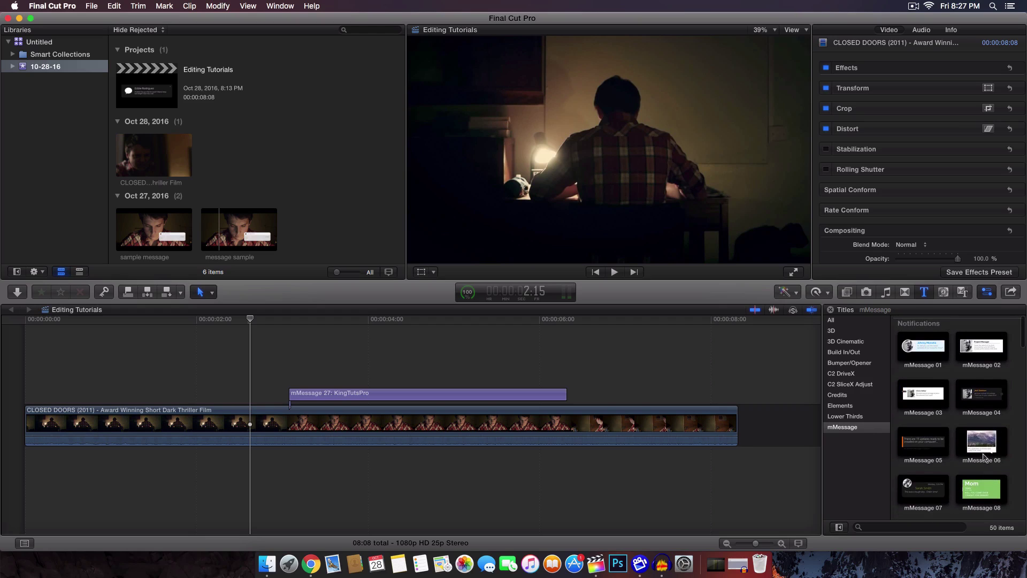
click(370, 364)
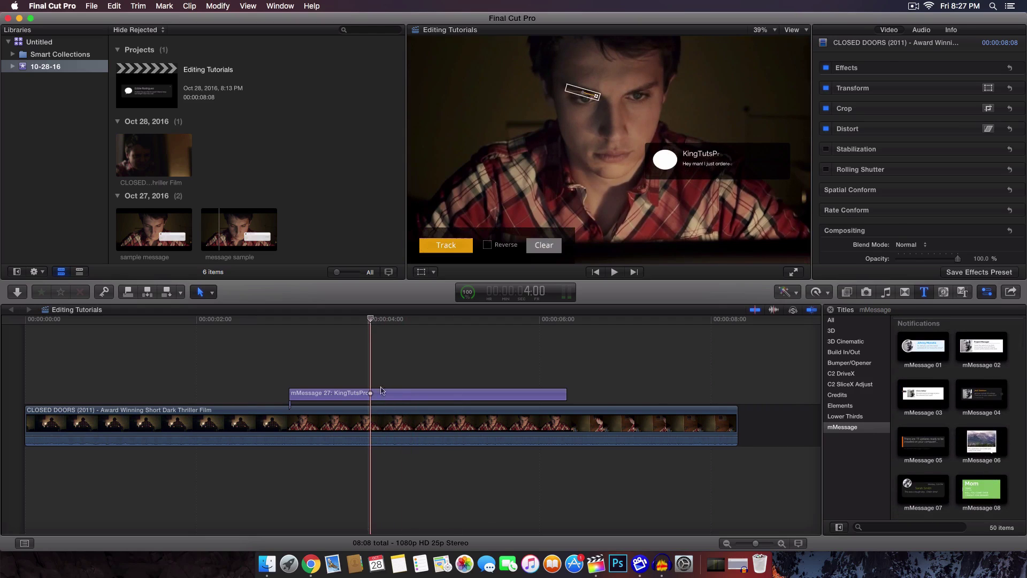
click(376, 396)
click(25, 320)
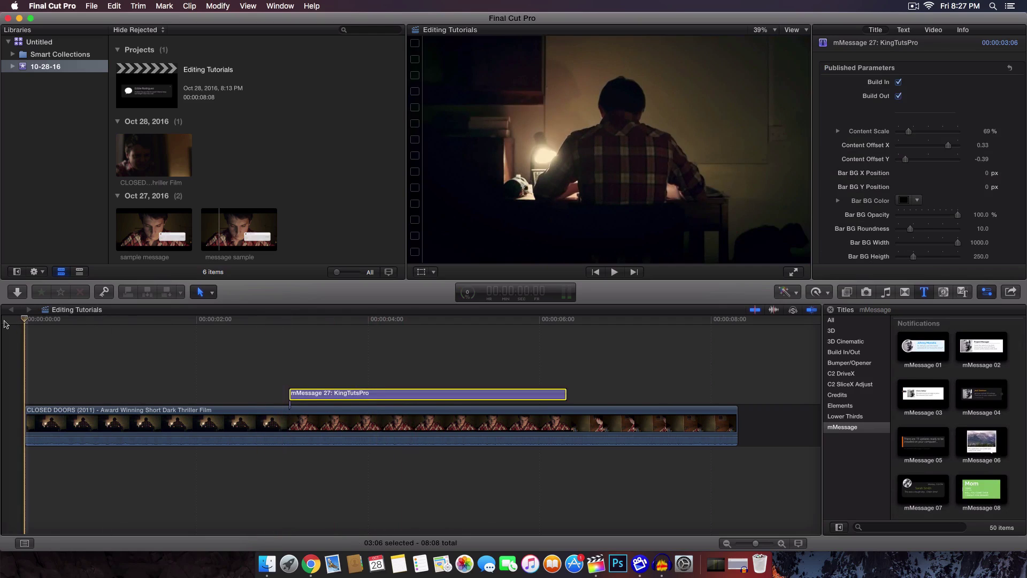
click(194, 319)
click(239, 229)
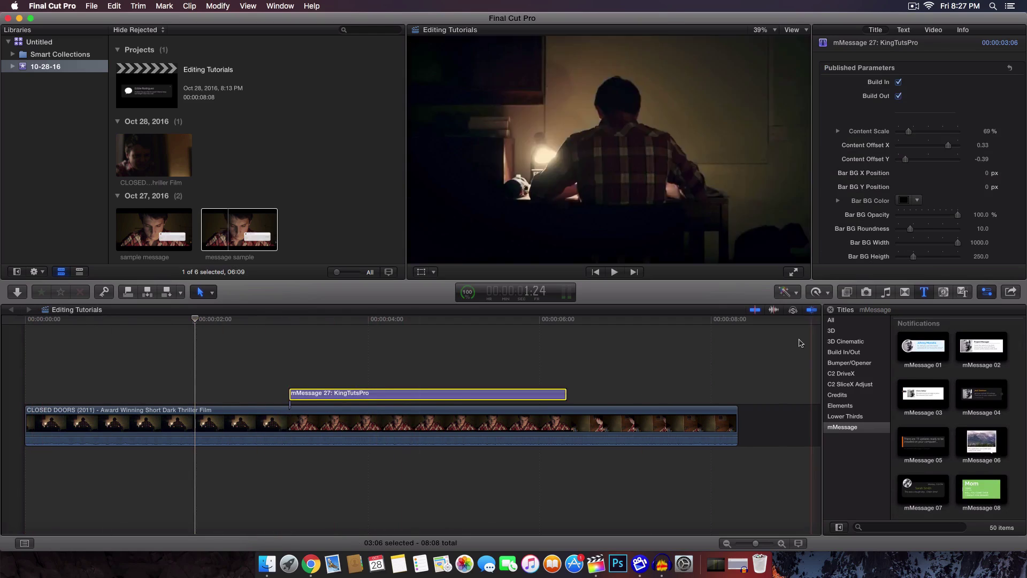
key(Delete)
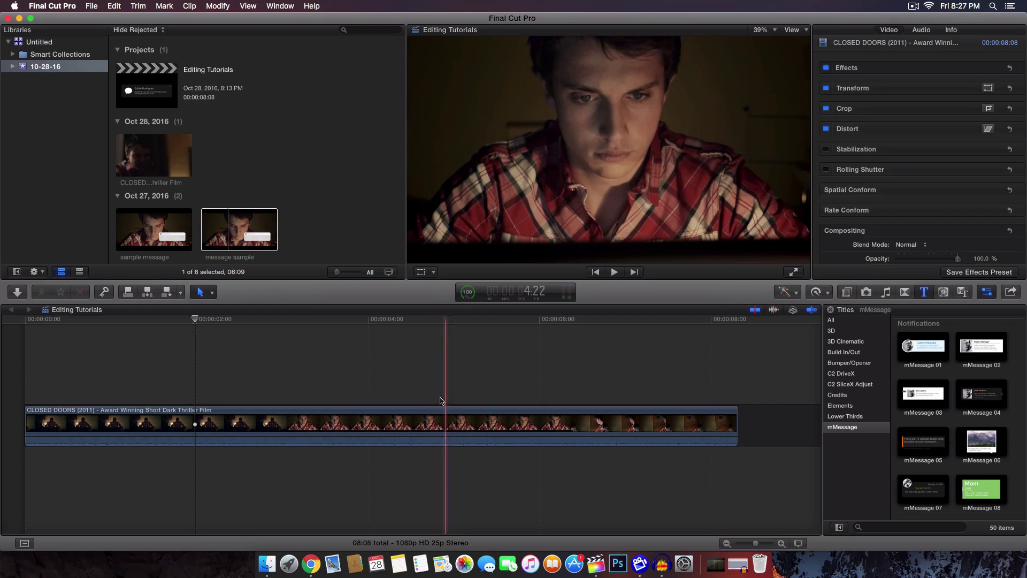
click(403, 419)
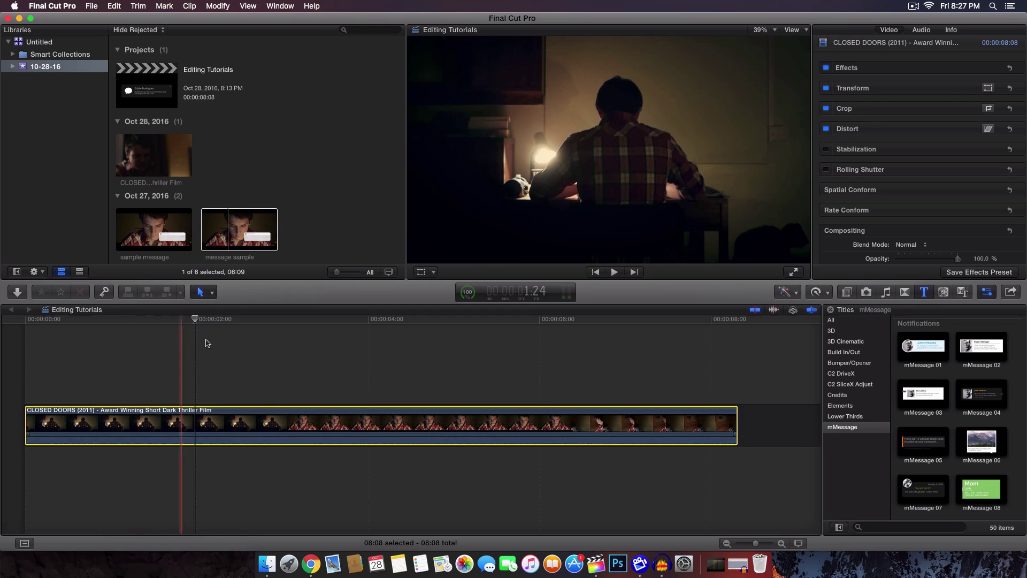
drag(219, 320, 39, 349)
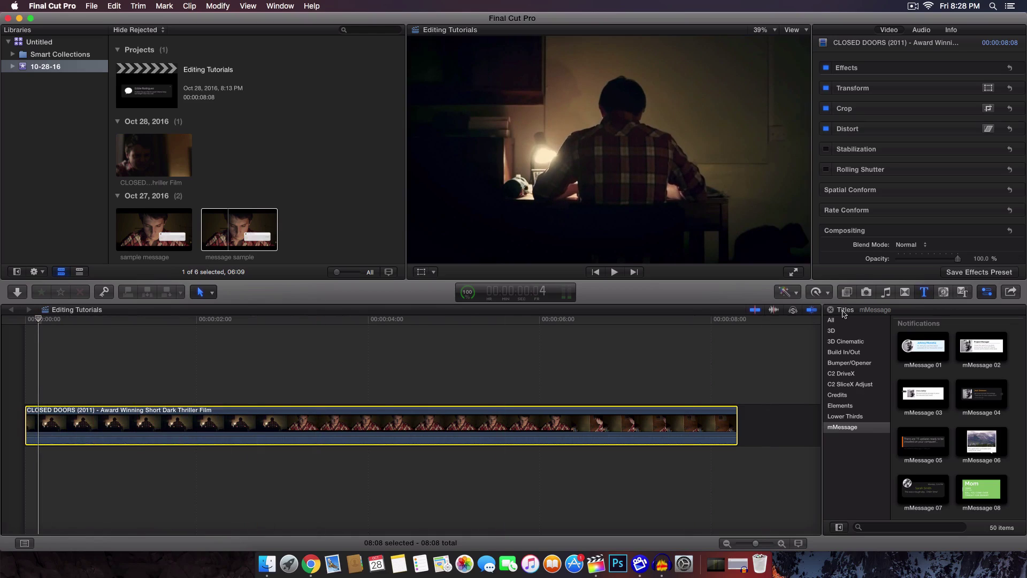
Step: Browse the mMessage title collection and preview the mMessage 22 blue chat bubble
click(836, 429)
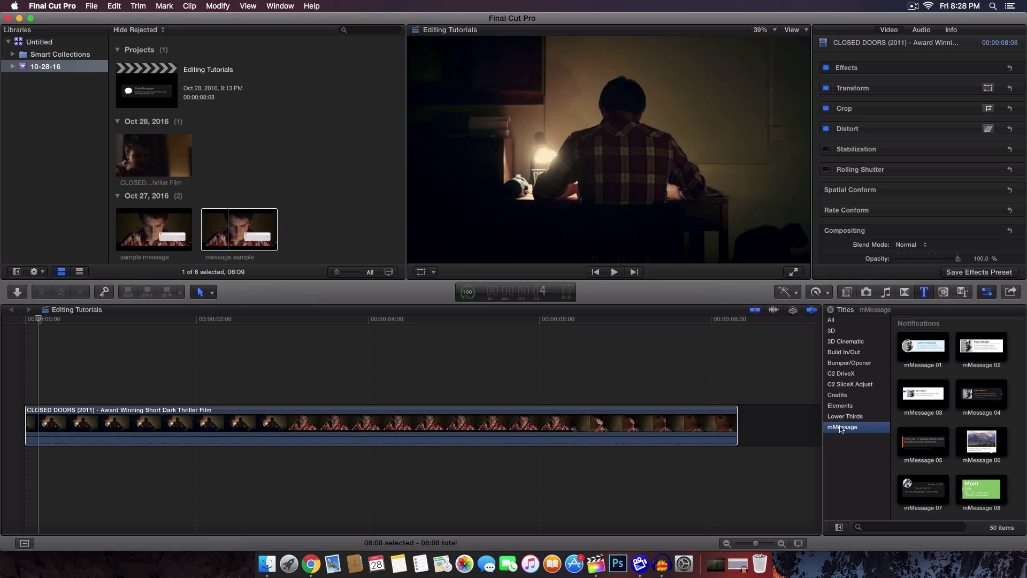
scroll(926, 359, down, 5)
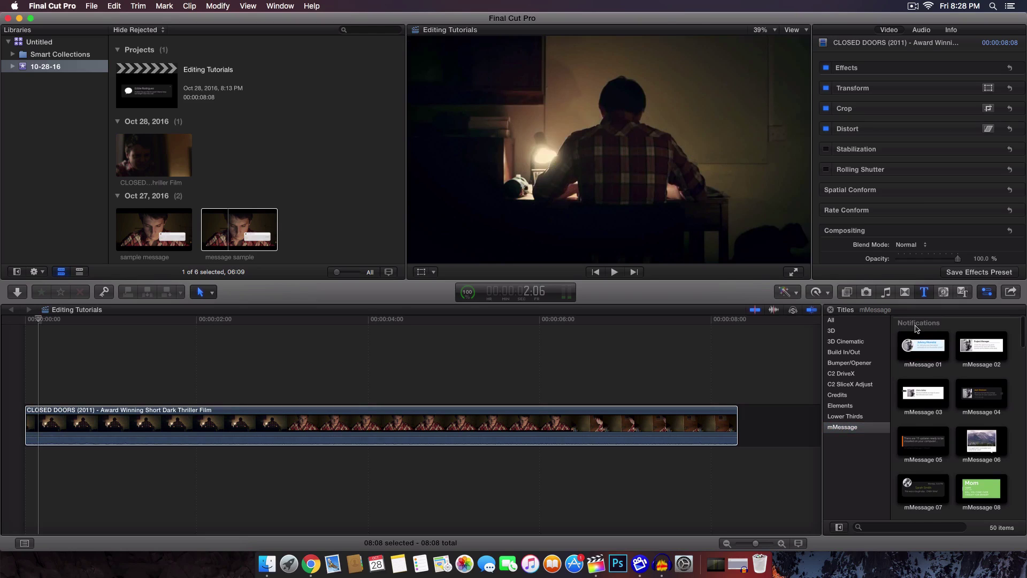
scroll(928, 362, down, 6)
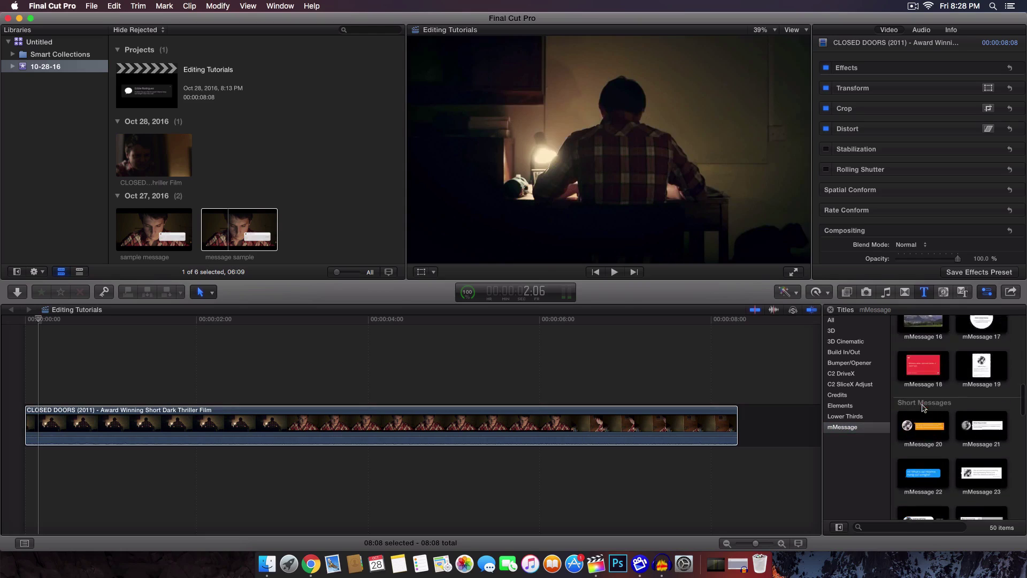
scroll(927, 365, down, 8)
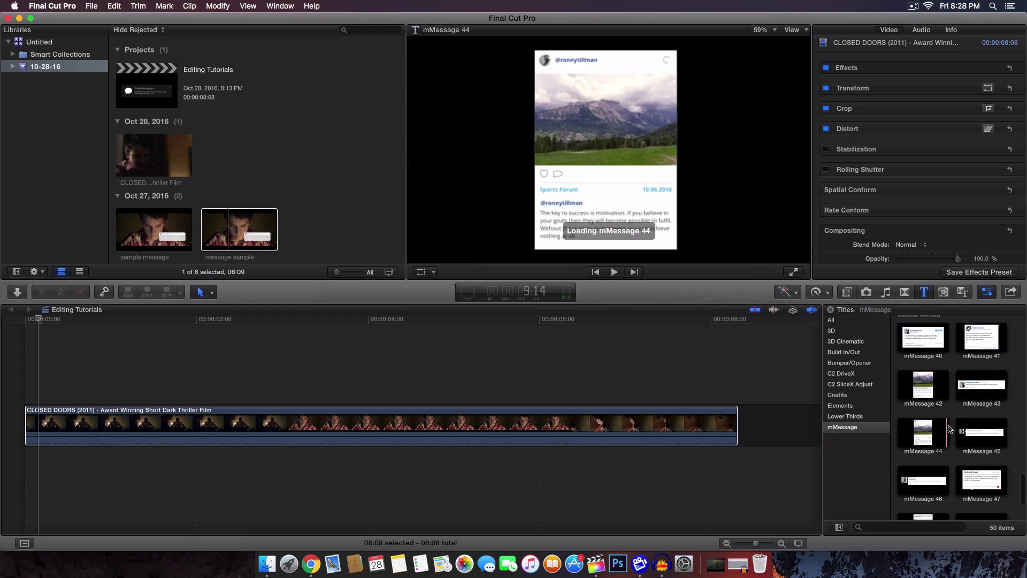
scroll(952, 428, up, 2)
scroll(952, 427, up, 10)
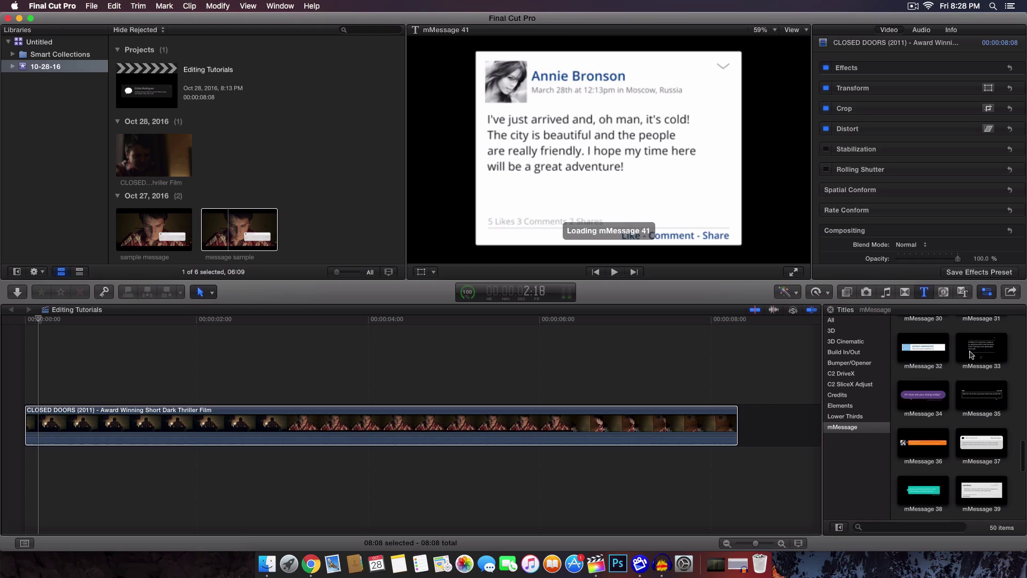
scroll(957, 363, up, 6)
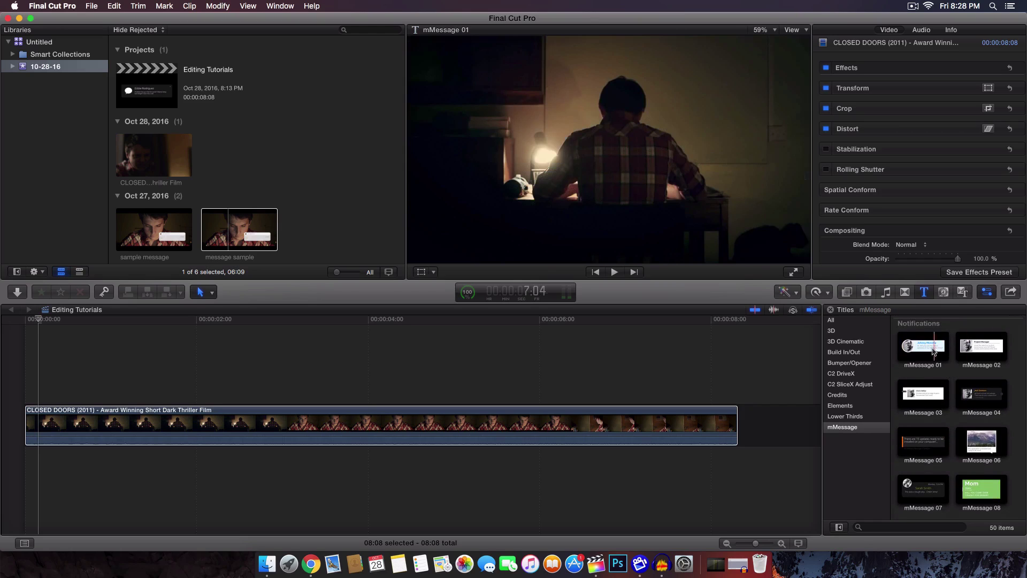
scroll(951, 375, down, 10)
click(924, 357)
scroll(922, 381, up, 1)
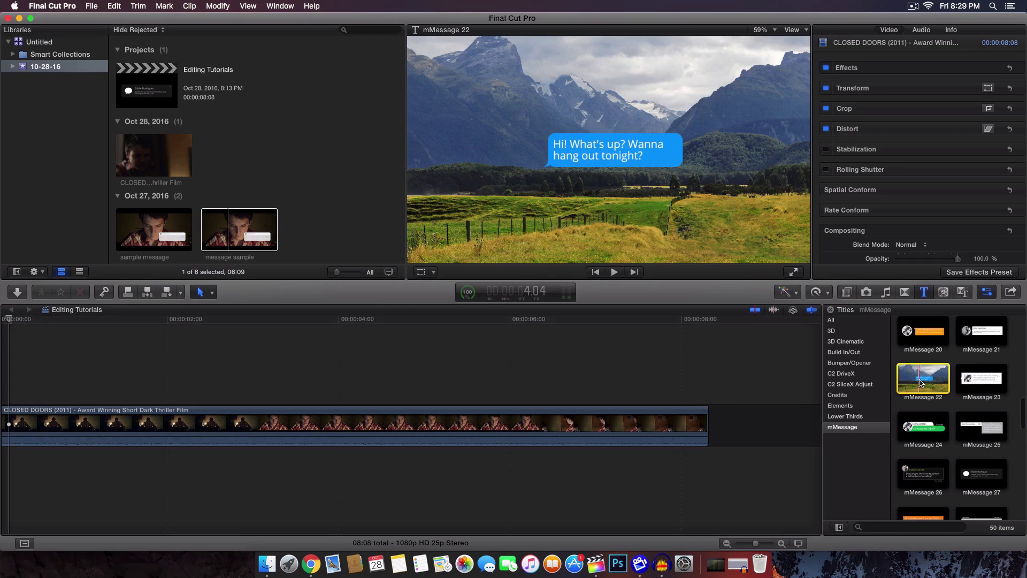
Step: Connect mMessage 22 above the CLOSED DOORS clip and trim it to 3:08
drag(919, 381, 259, 377)
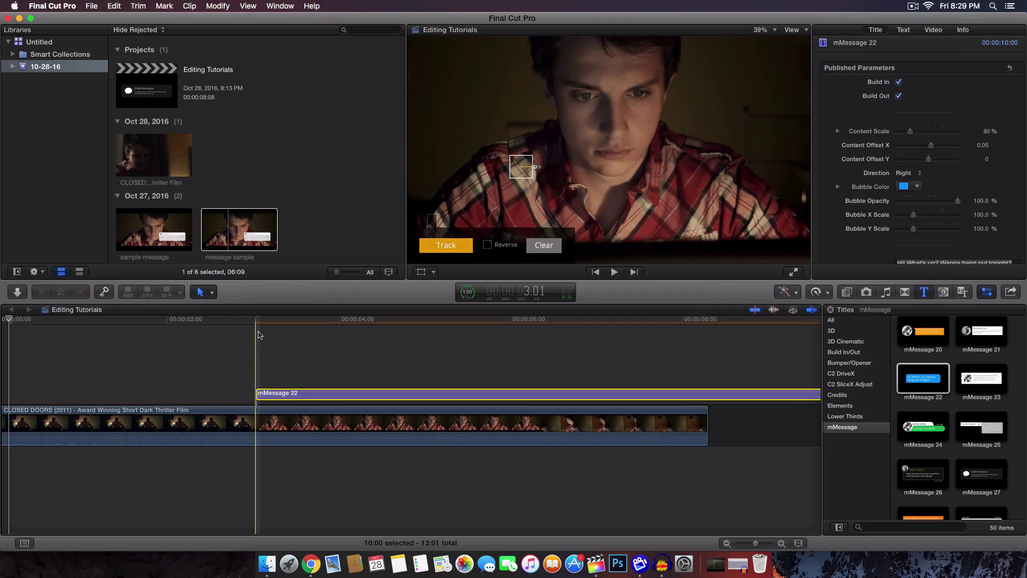
scroll(361, 384, right, 3)
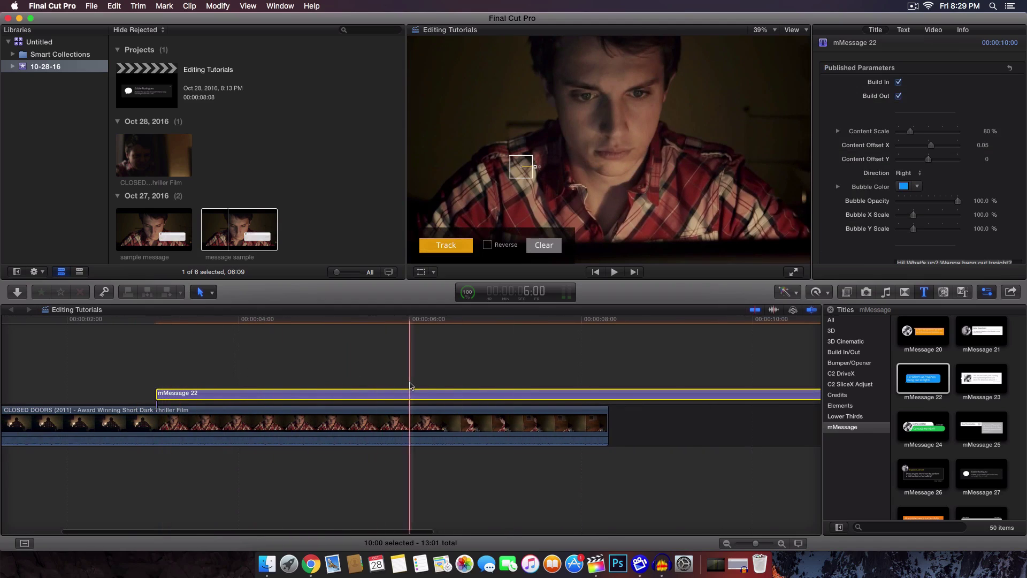
scroll(406, 385, right, 8)
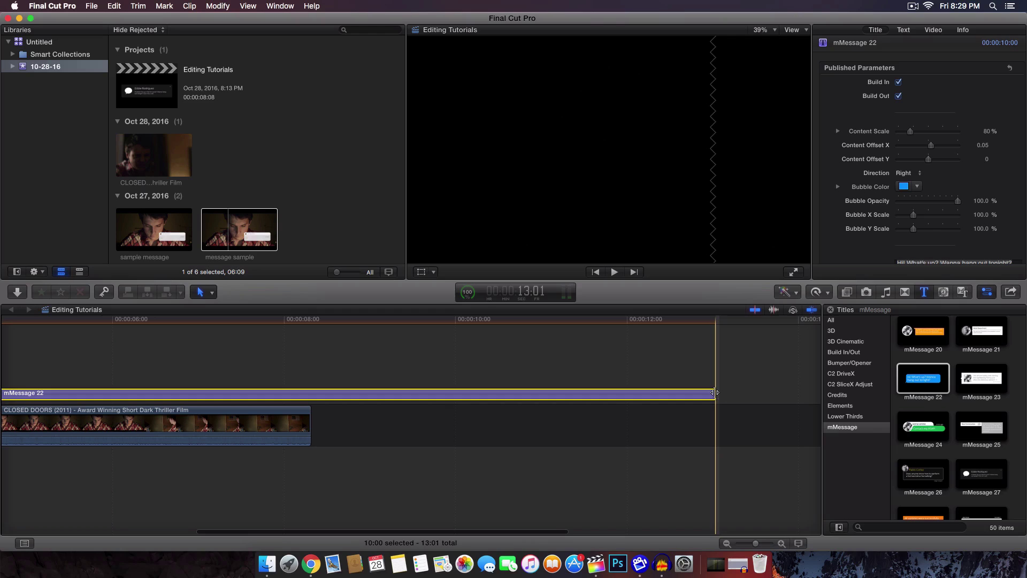
drag(715, 393, 143, 389)
scroll(162, 369, left, 5)
scroll(162, 369, left, 3)
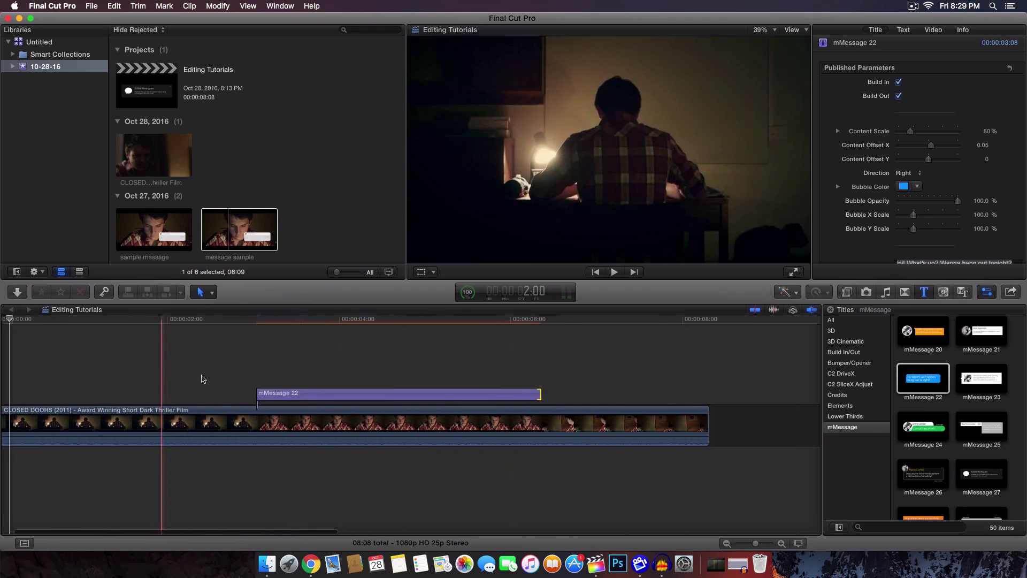
click(251, 394)
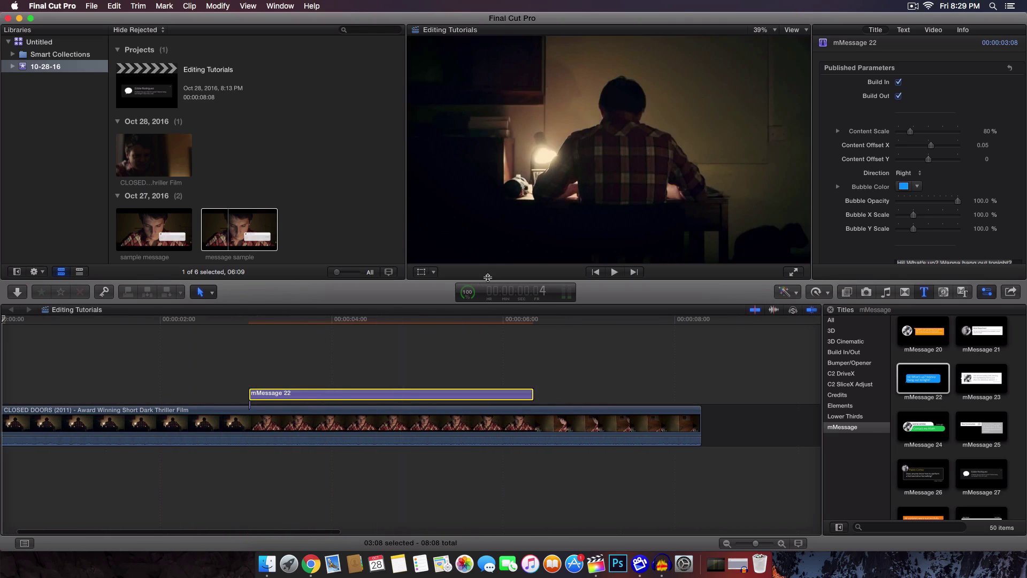
click(315, 320)
drag(316, 319, 327, 320)
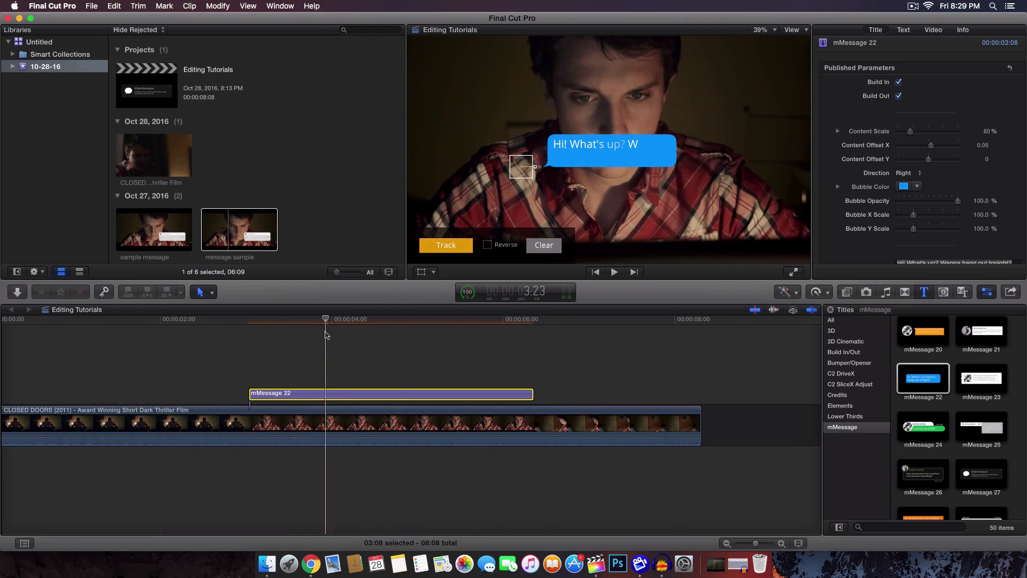
key(space)
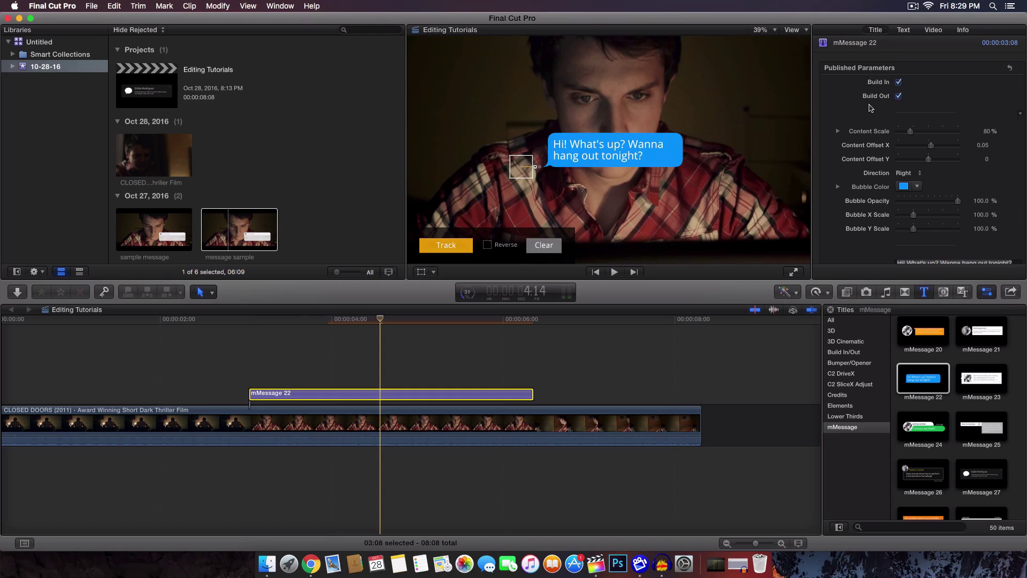
scroll(870, 109, down, 5)
scroll(877, 110, up, 5)
scroll(882, 166, down, 1)
scroll(882, 167, up, 1)
click(899, 83)
mouse_move(264, 319)
mouse_down()
mouse_move(242, 322)
mouse_move(289, 321)
mouse_move(252, 321)
mouse_move(266, 322)
mouse_up()
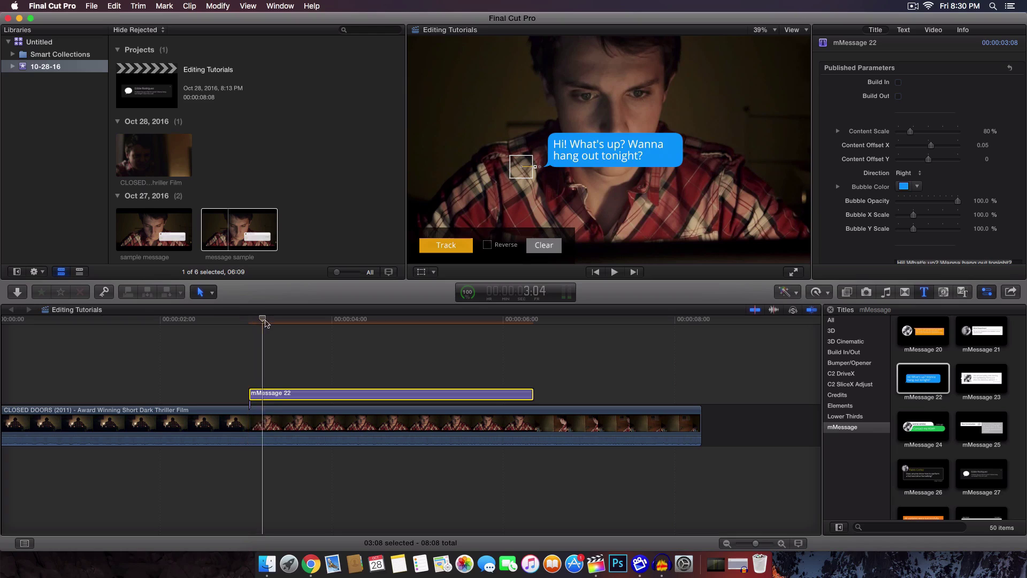
key(space)
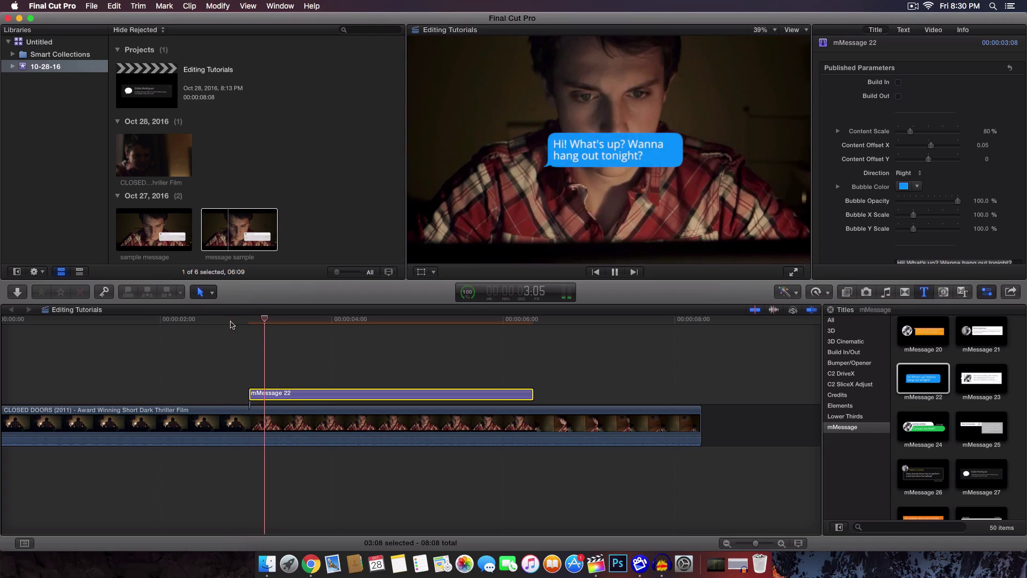
key(space)
click(899, 82)
click(899, 95)
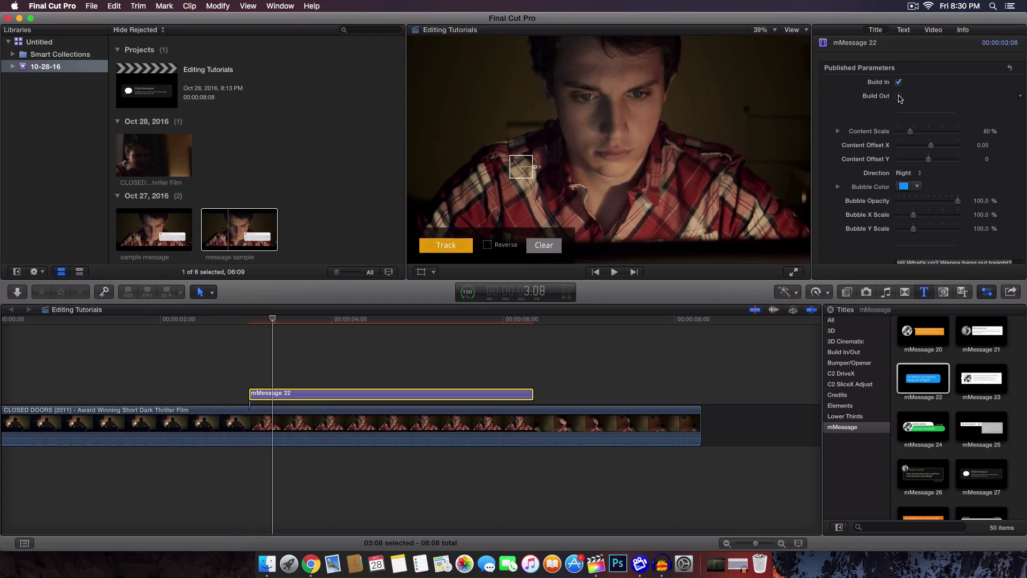
click(239, 321)
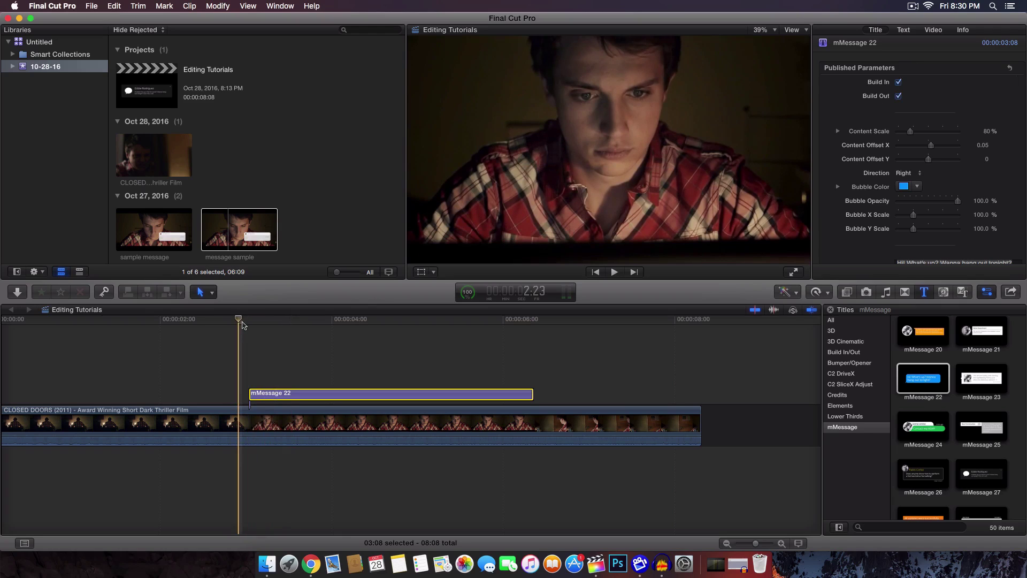
key(space)
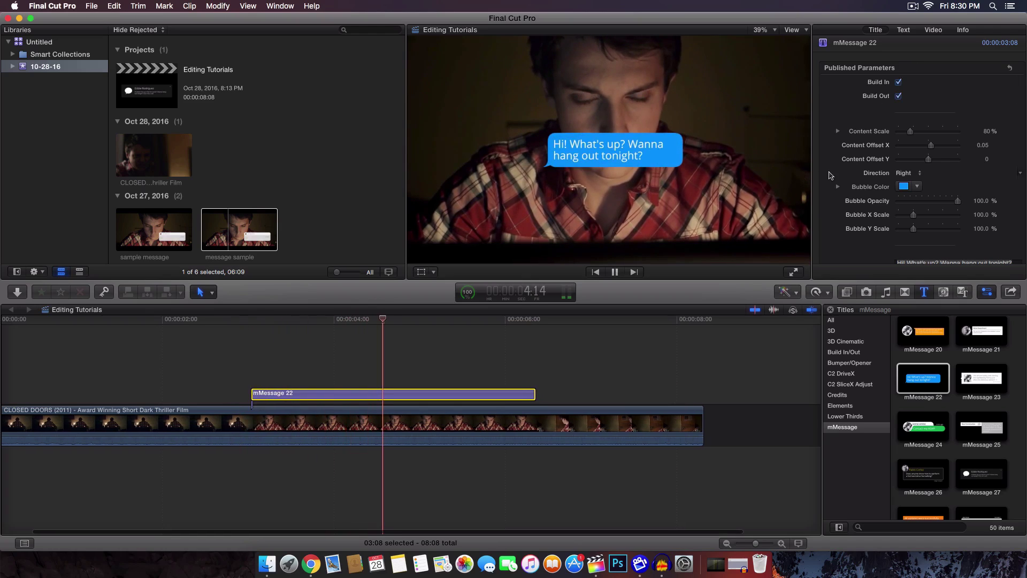
key(space)
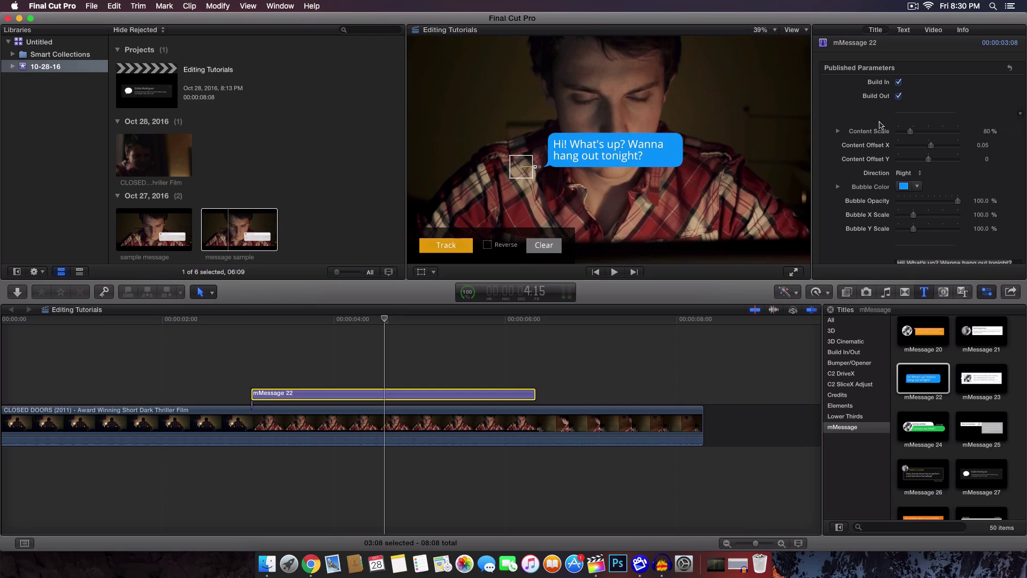
Step: Set the bubble's Content Scale to 69% and Content Offset X to 0.11
scroll(877, 126, down, 1)
scroll(866, 128, down, 3)
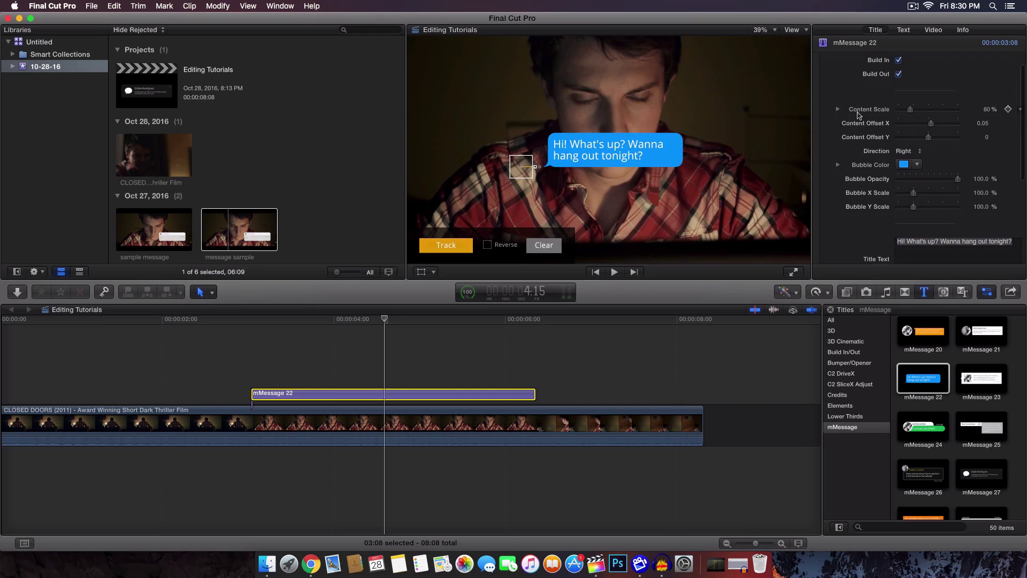
scroll(861, 113, down, 2)
mouse_move(909, 96)
mouse_down()
mouse_move(900, 97)
mouse_move(908, 97)
mouse_up()
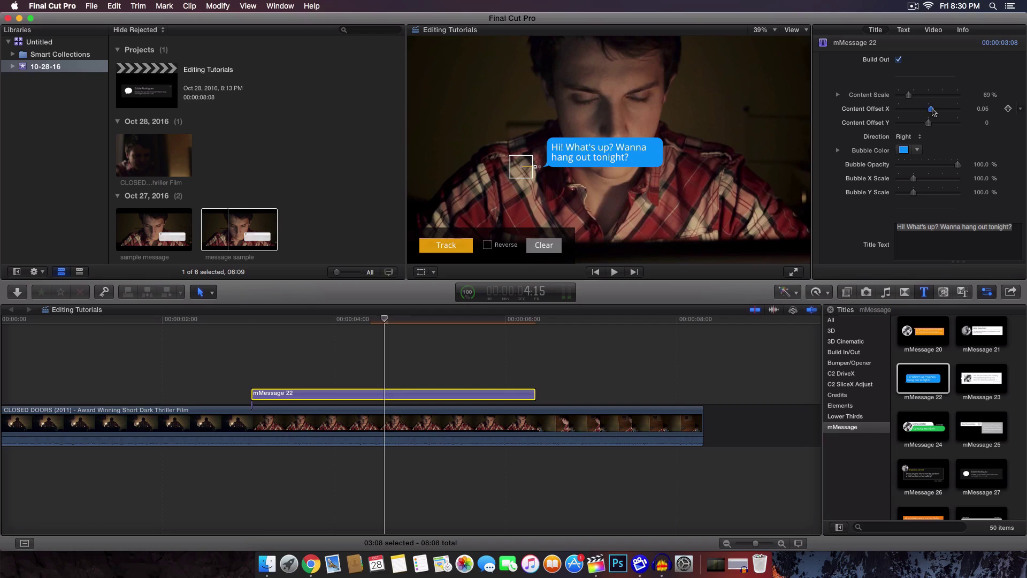
drag(932, 111, 931, 111)
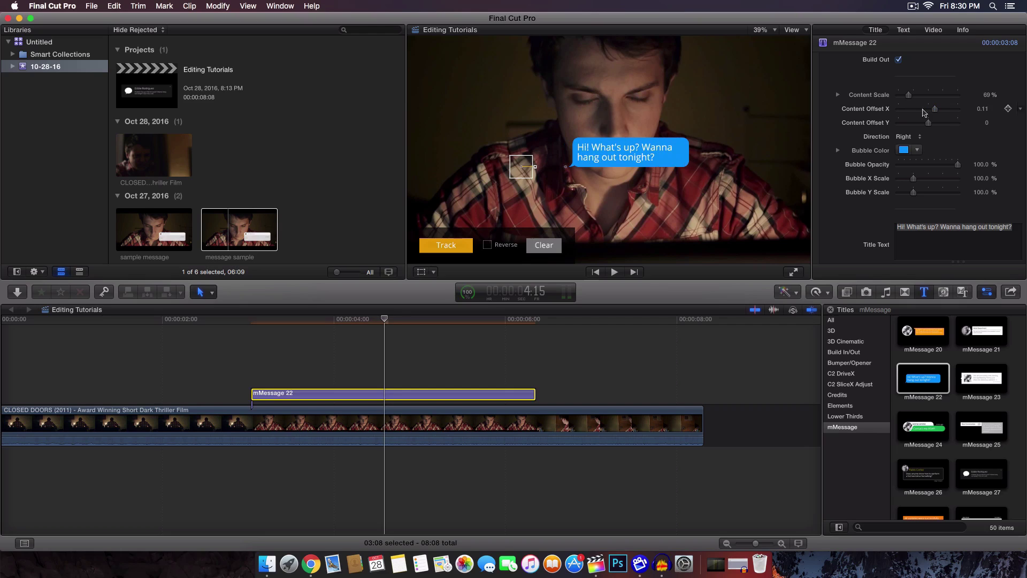
Step: Try the bubble Direction set to Left and preview mMessage 22 on its own
scroll(864, 148, down, 1)
scroll(864, 148, down, 3)
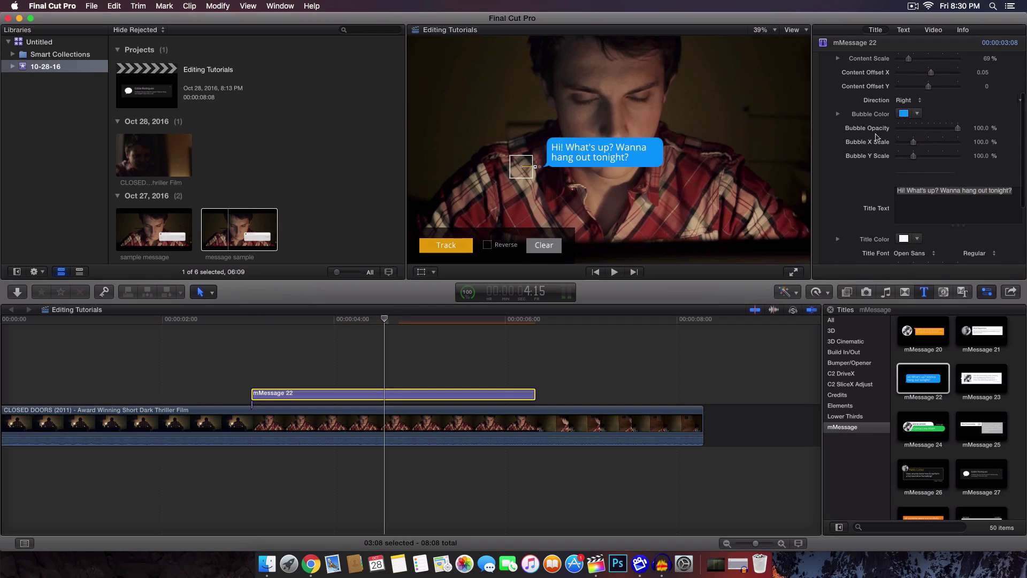
click(909, 101)
click(908, 109)
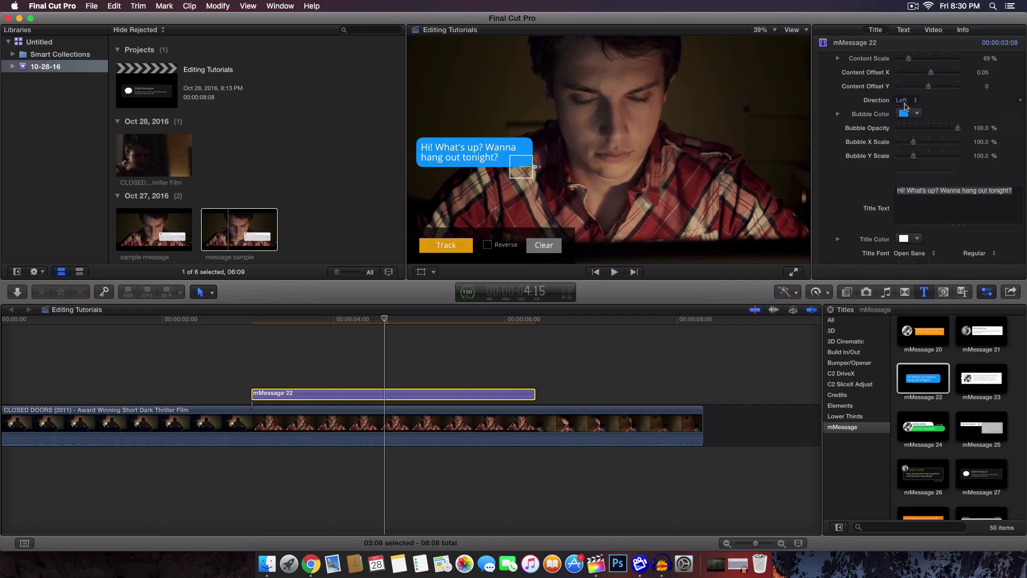
click(924, 382)
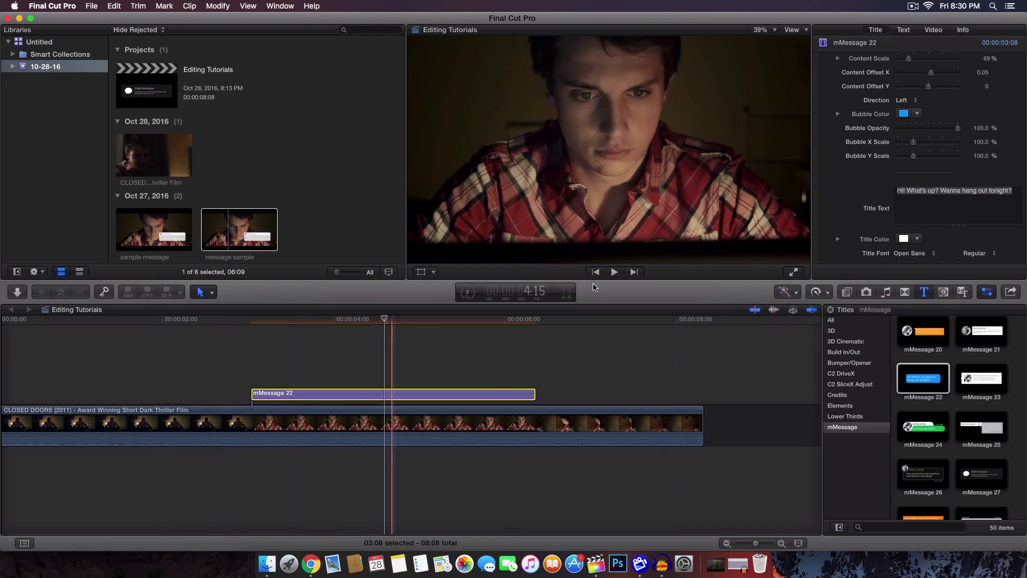
click(524, 125)
Step: Set the bubble Direction back to Right, keeping the bubble colour blue
click(904, 100)
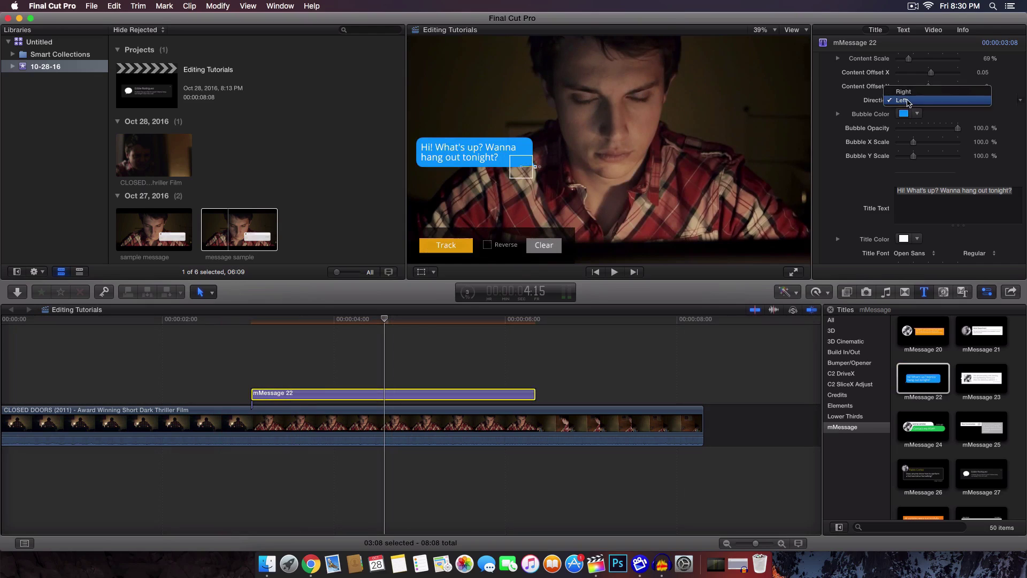
click(904, 100)
scroll(857, 192, down, 2)
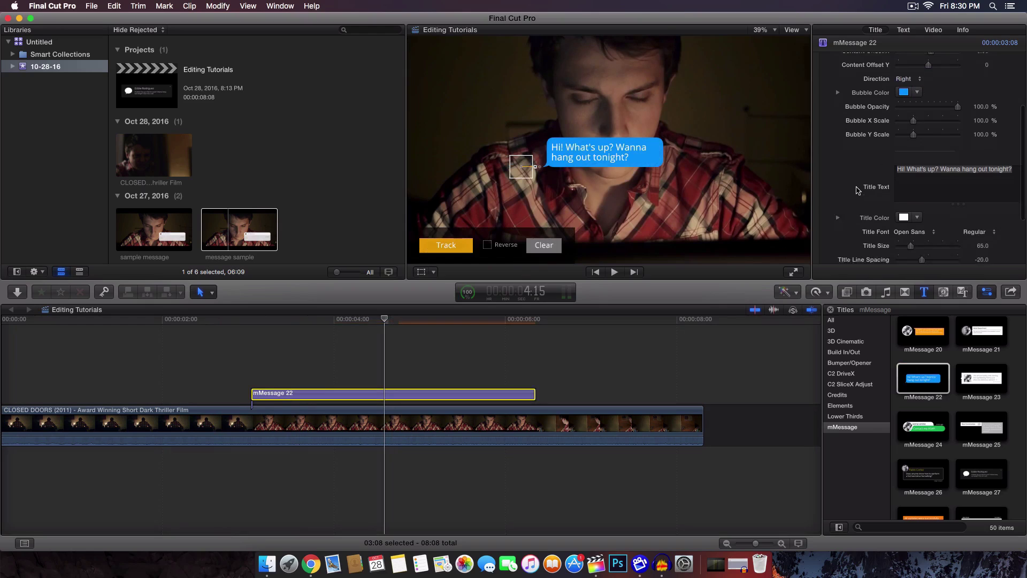
scroll(857, 189, up, 3)
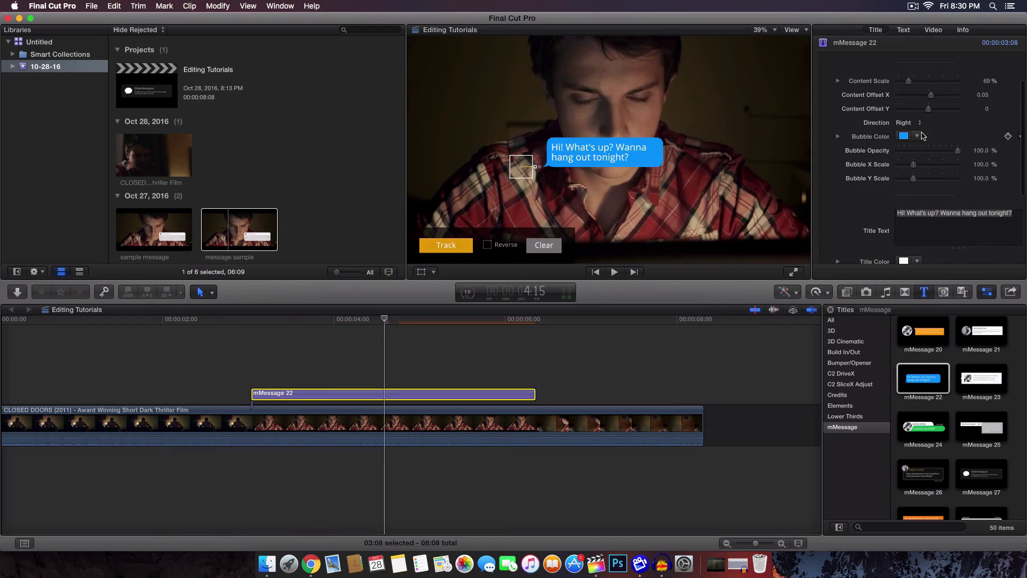
click(917, 136)
click(883, 140)
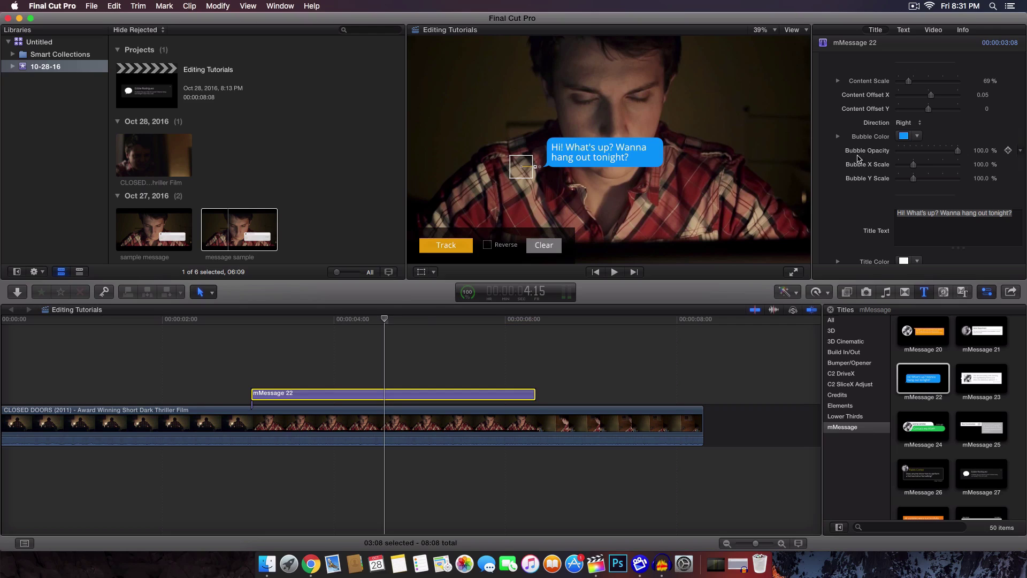
Step: Replace the bubble text with the 'Look by your door!' message and set Bubble X Scale to 211.51%
drag(958, 151, 922, 168)
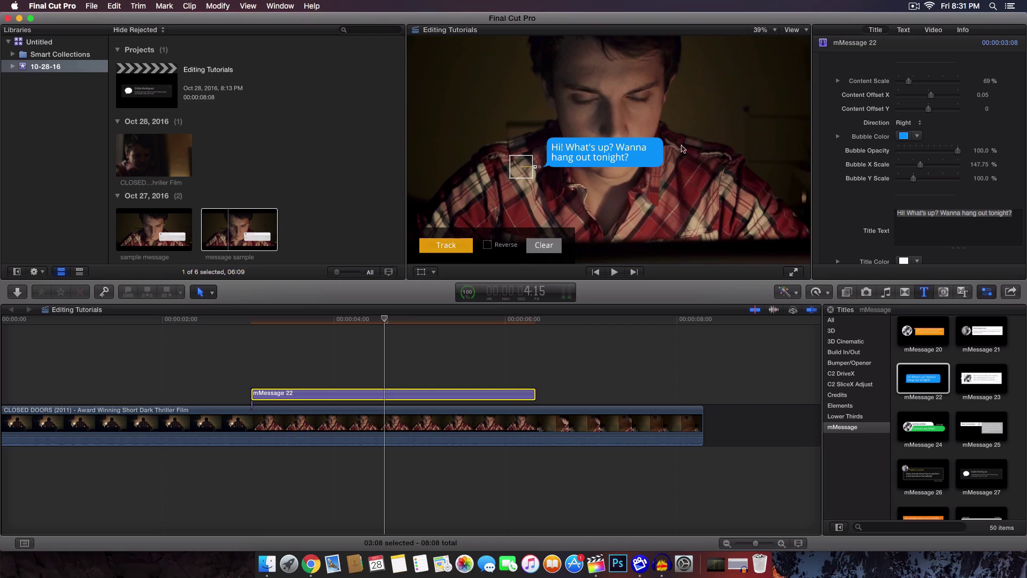
drag(1001, 221, 892, 213)
text(Hey)
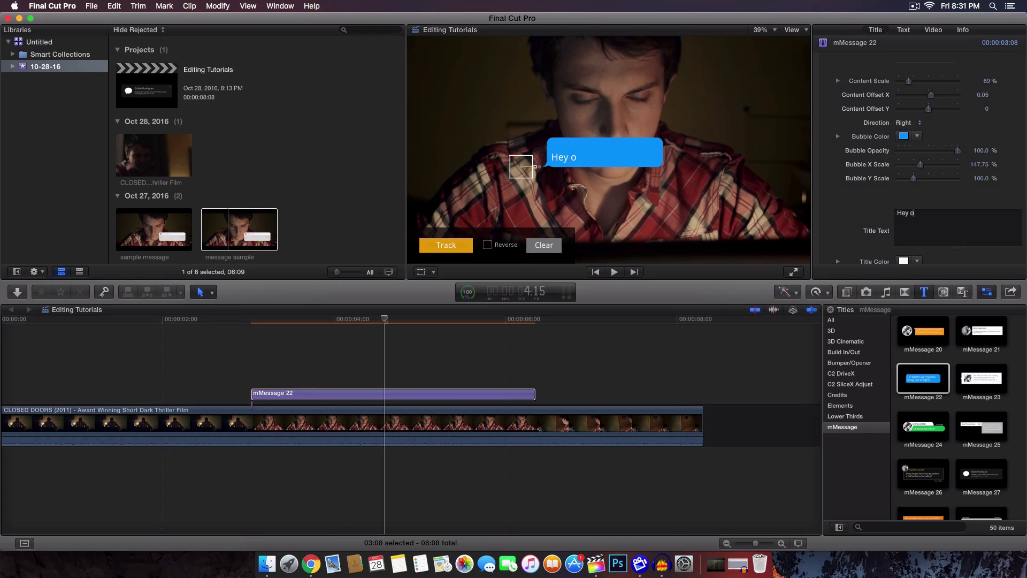
text( it's KingTutsPro. Look by your door! :))
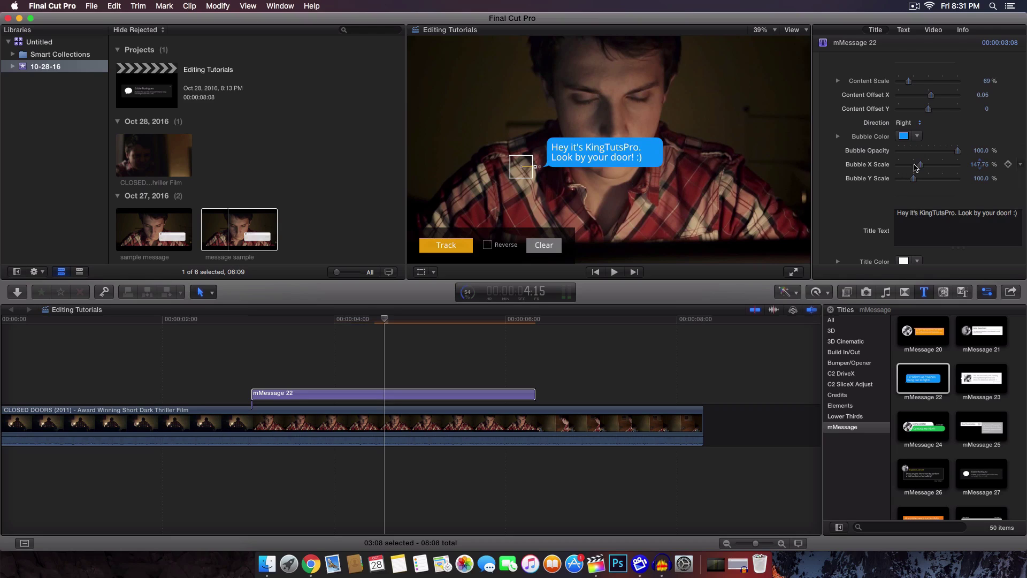
mouse_move(915, 166)
mouse_down()
mouse_move(928, 166)
mouse_move(918, 178)
mouse_move(927, 178)
mouse_move(912, 166)
mouse_move(954, 166)
mouse_move(912, 180)
mouse_up()
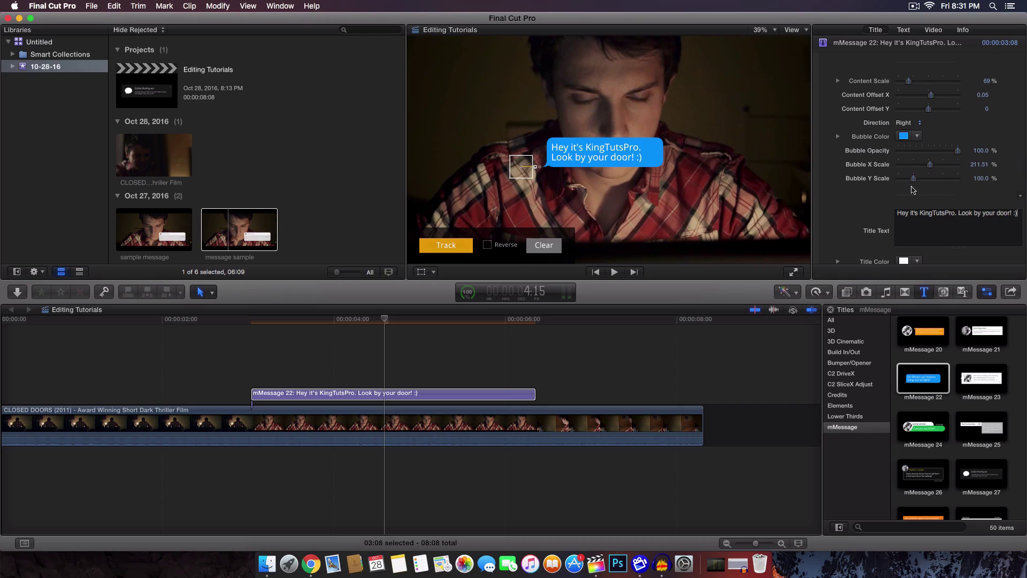
scroll(866, 234, down, 5)
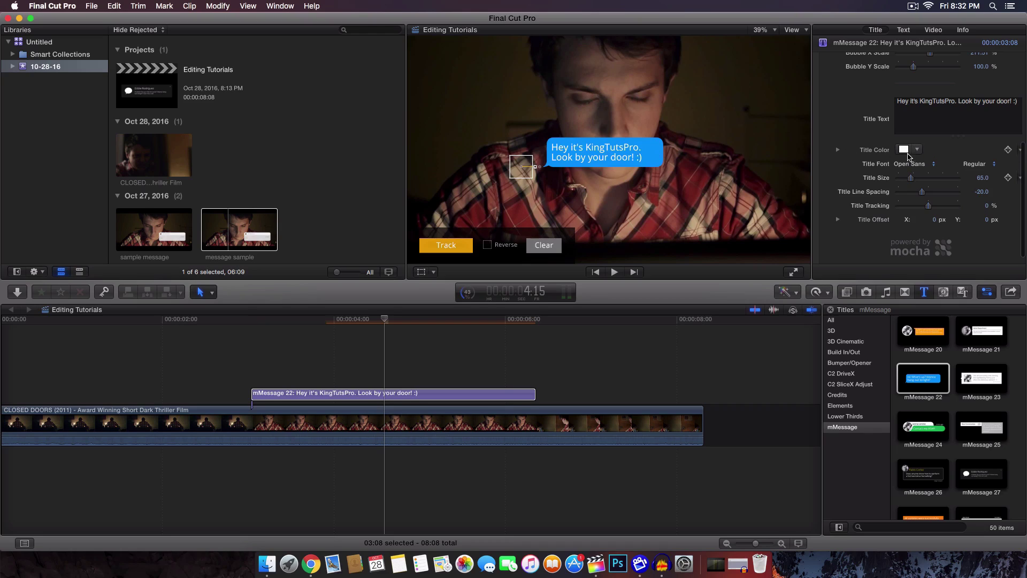
click(918, 152)
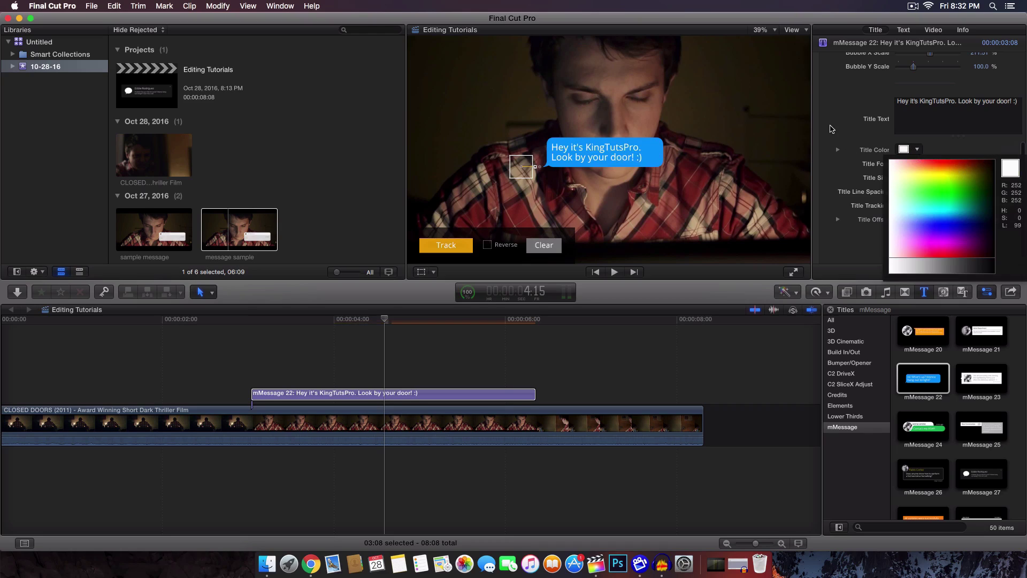
key(Escape)
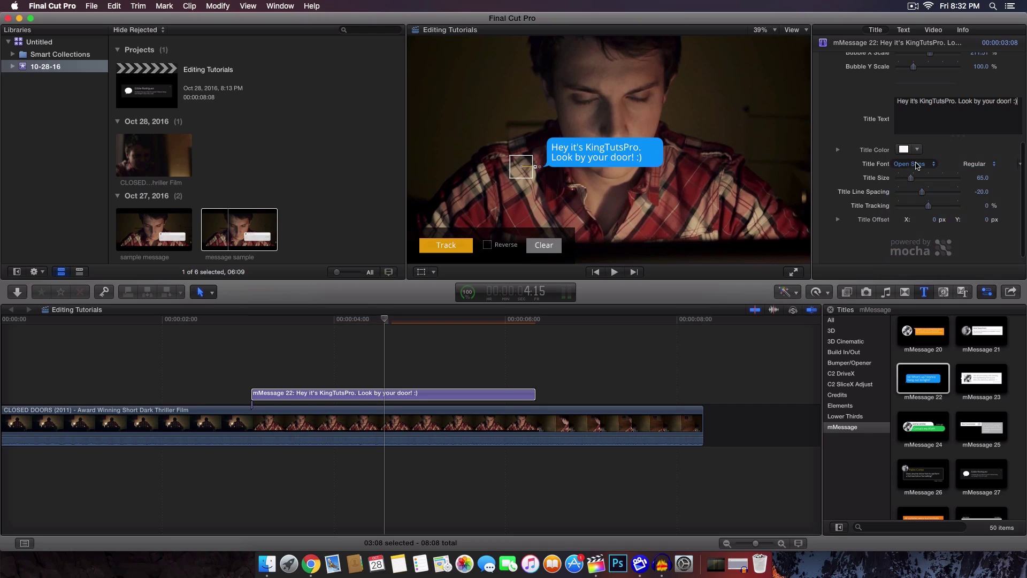
click(917, 165)
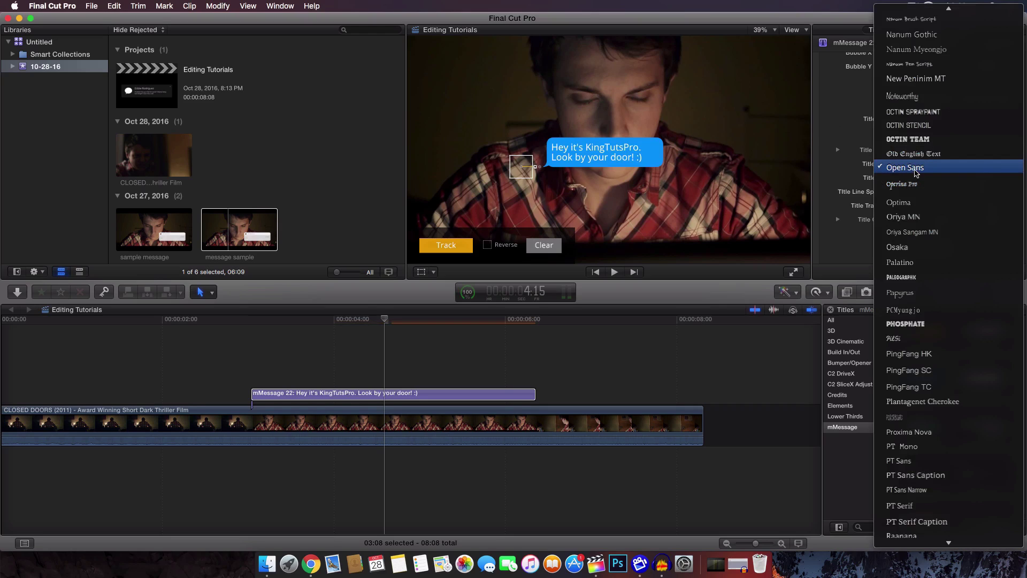
scroll(937, 406, down, 5)
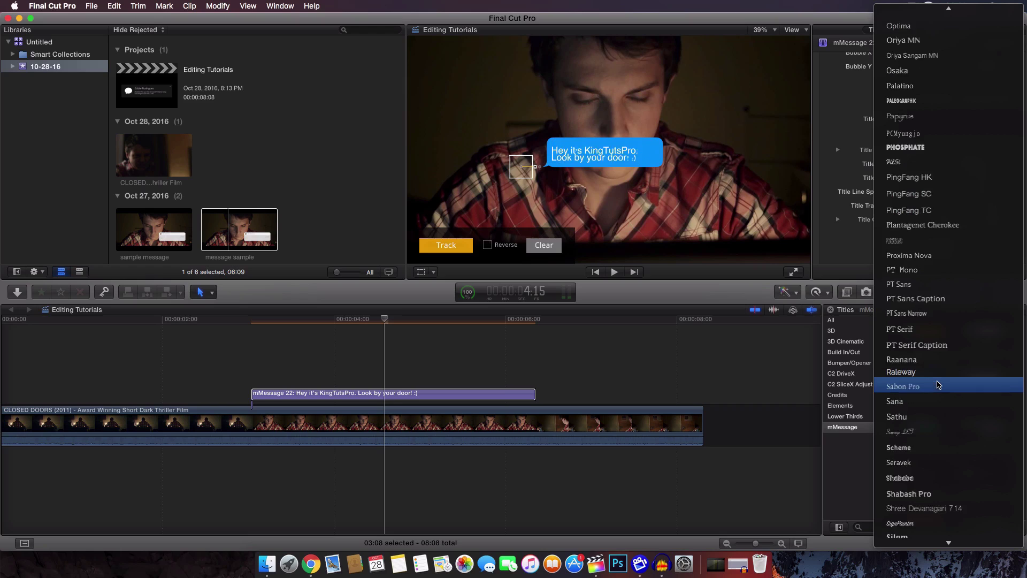
scroll(937, 384, down, 3)
scroll(940, 376, up, 10)
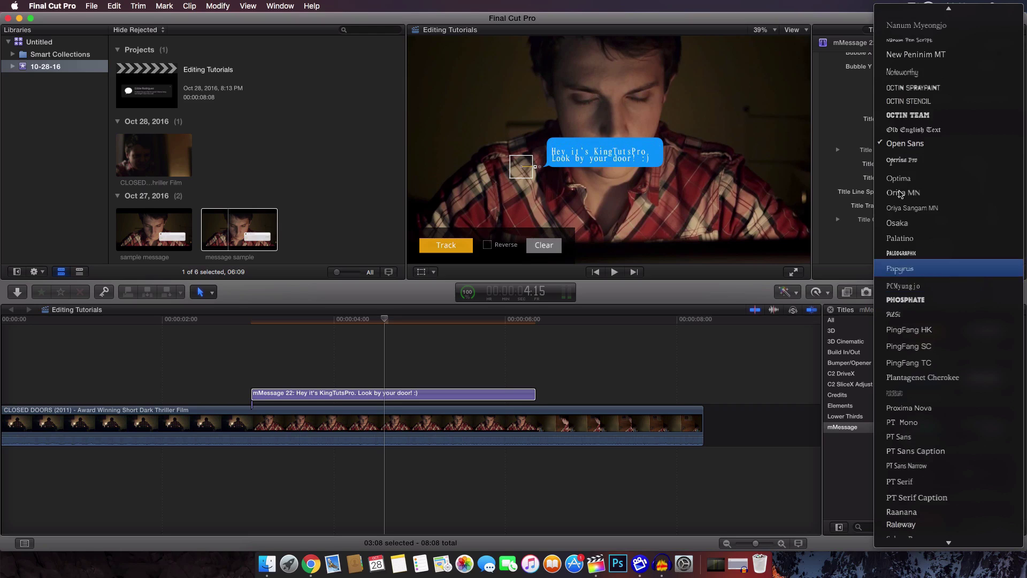
scroll(901, 194, up, 10)
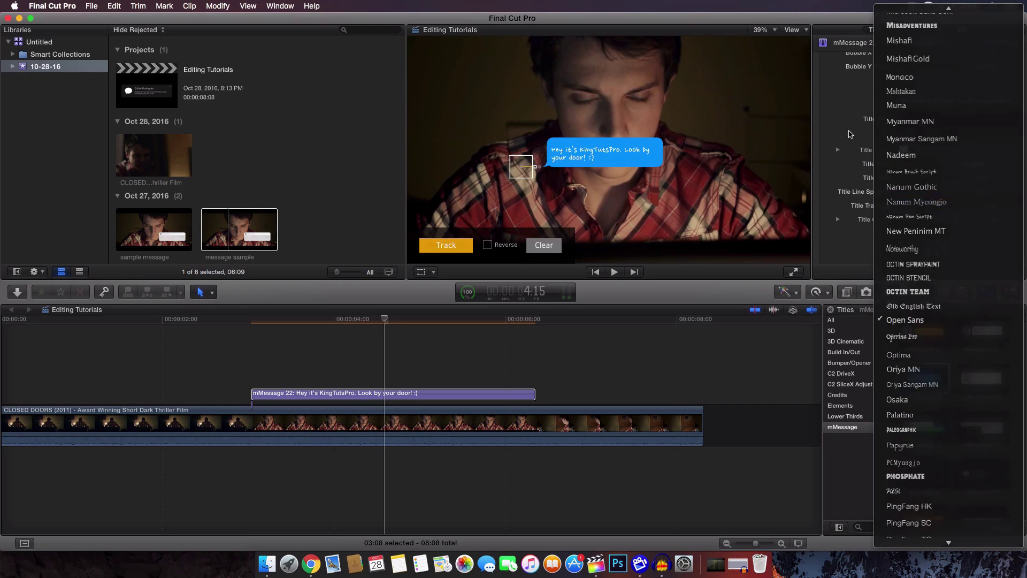
click(850, 134)
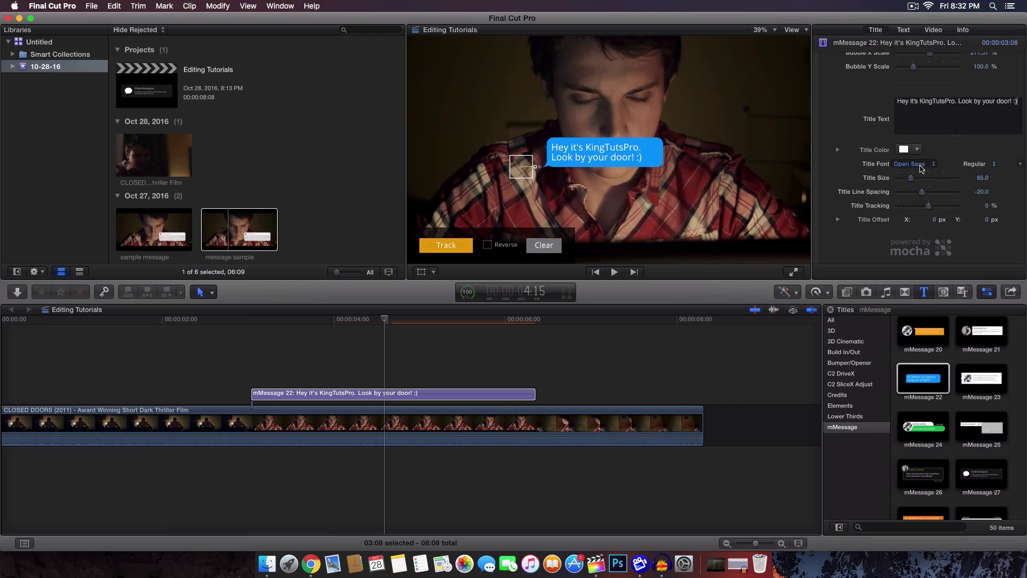
scroll(909, 178, down, 1)
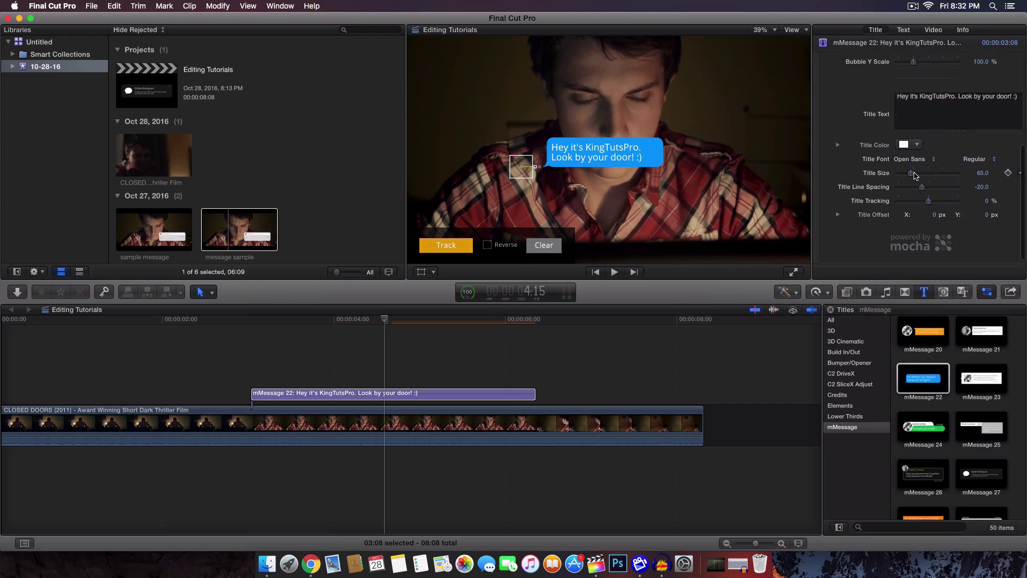
scroll(916, 203, down, 1)
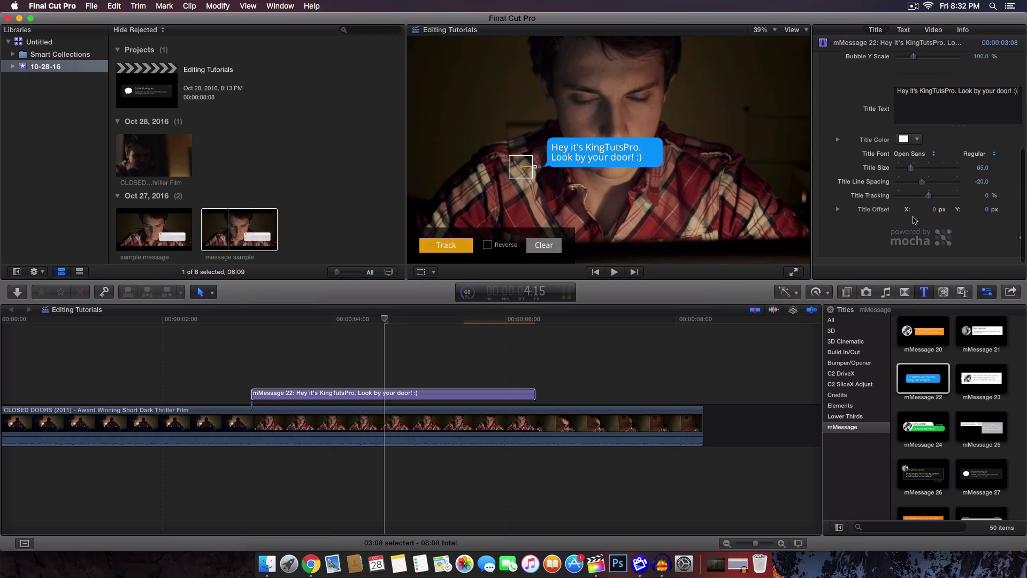
Step: Place the bubble's tracking box on the actor's eyebrow, rotated to its angle and enlarged to cover it
click(284, 394)
drag(342, 319, 376, 322)
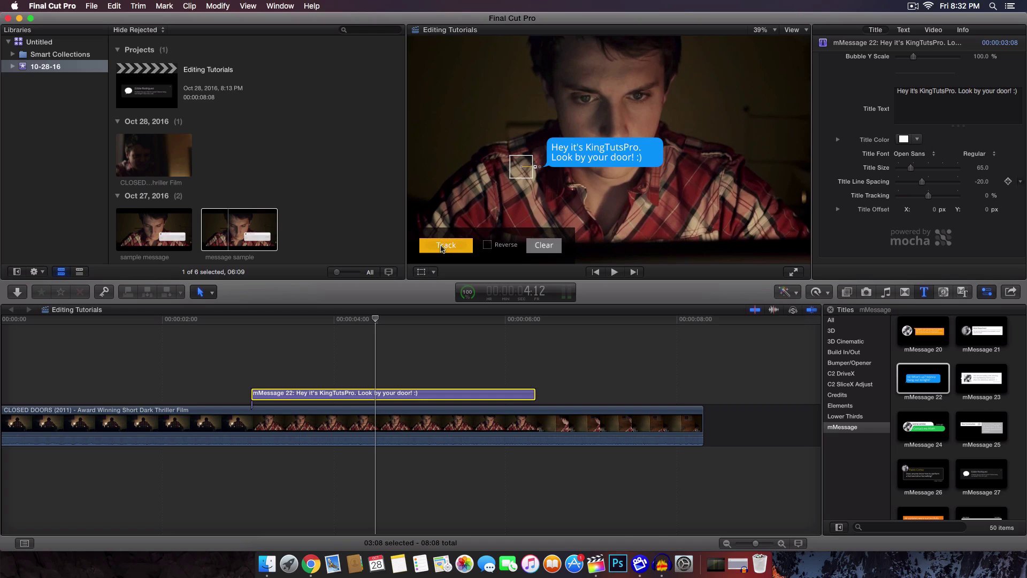
click(522, 167)
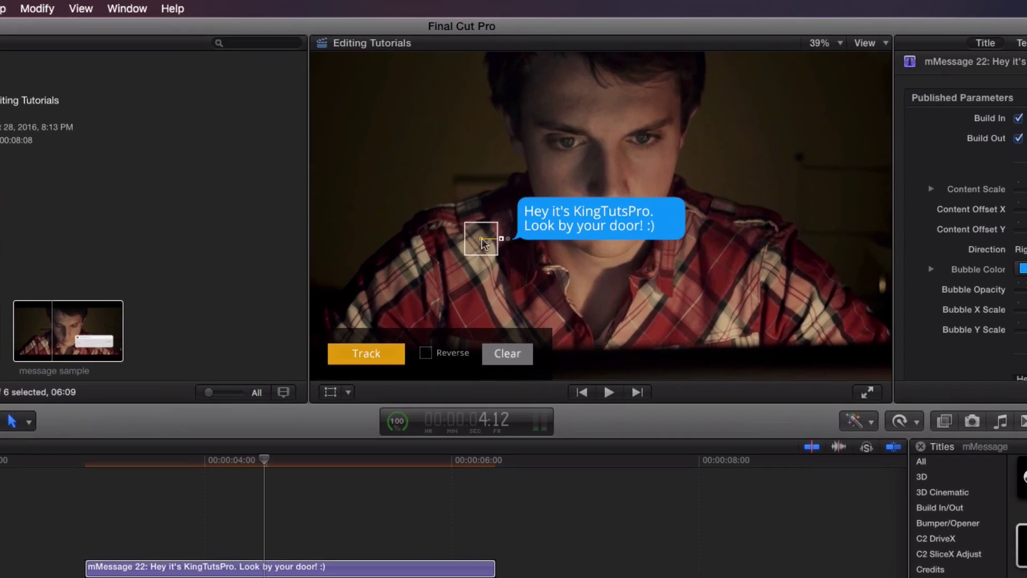
drag(481, 239, 571, 133)
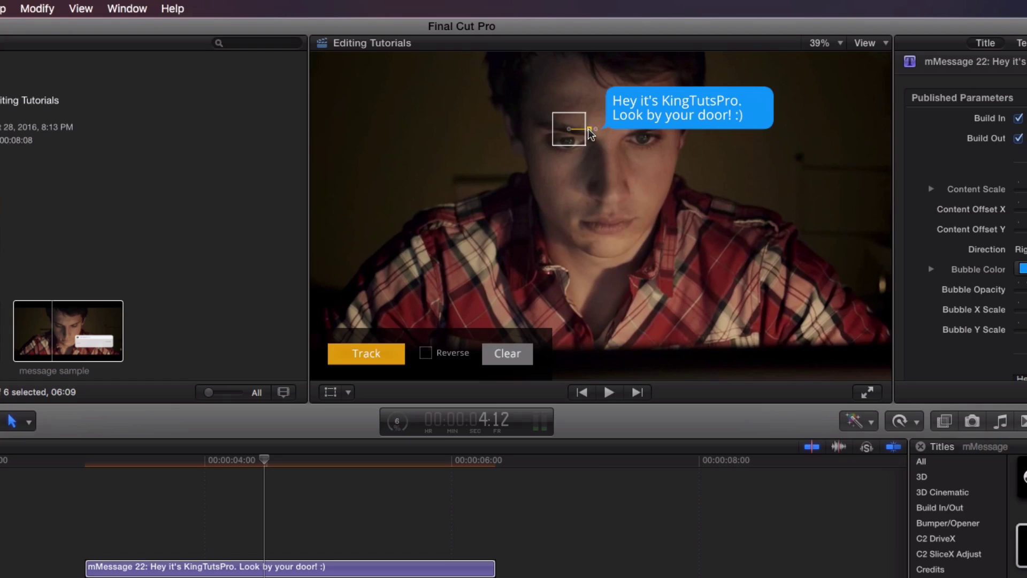
mouse_move(590, 131)
mouse_down()
mouse_move(570, 142)
mouse_move(603, 138)
mouse_move(592, 140)
mouse_up()
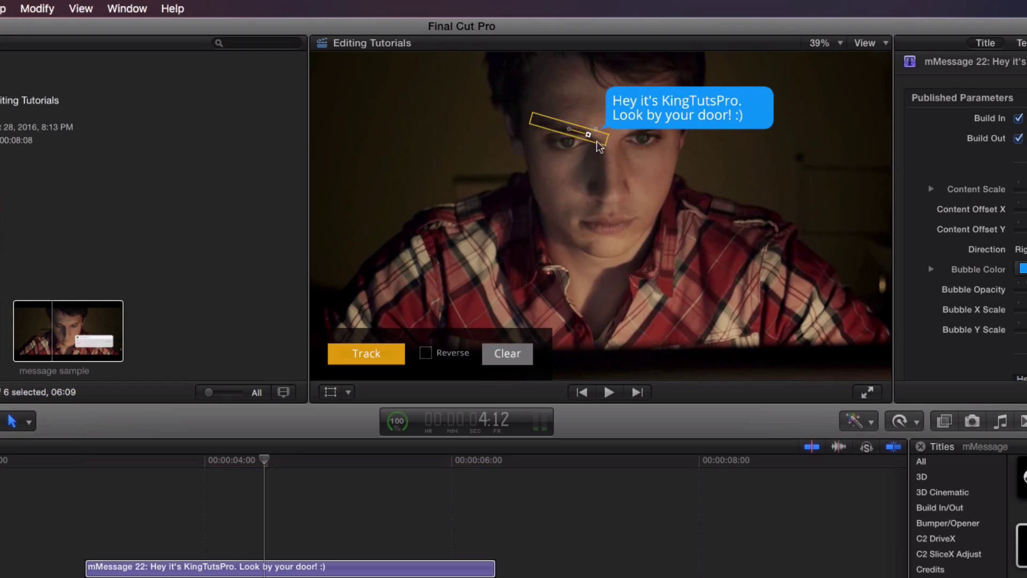
drag(588, 142, 675, 205)
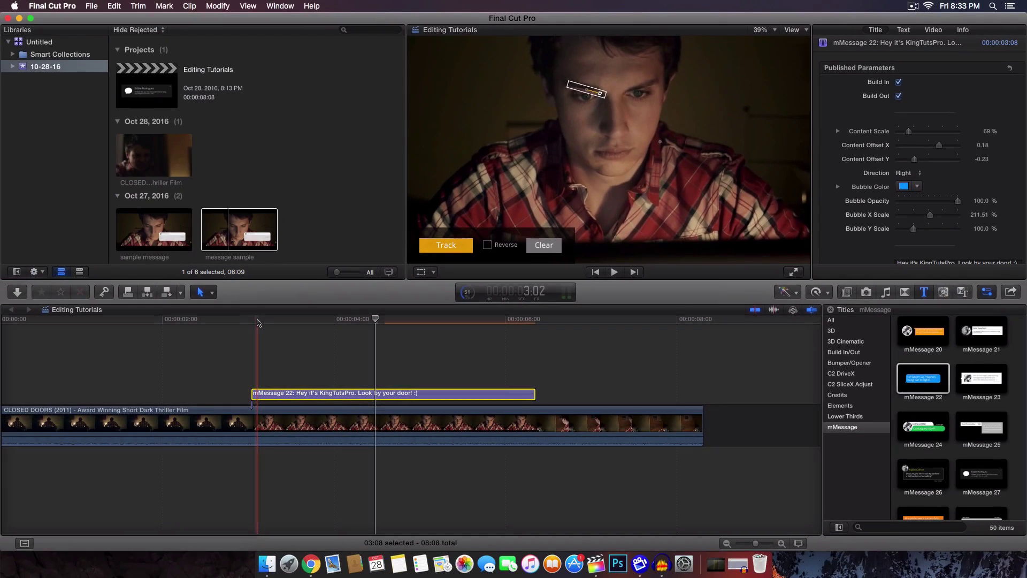
Step: Track the eyebrow from the title's start, then scrub forward to check the bubble follows
click(130, 532)
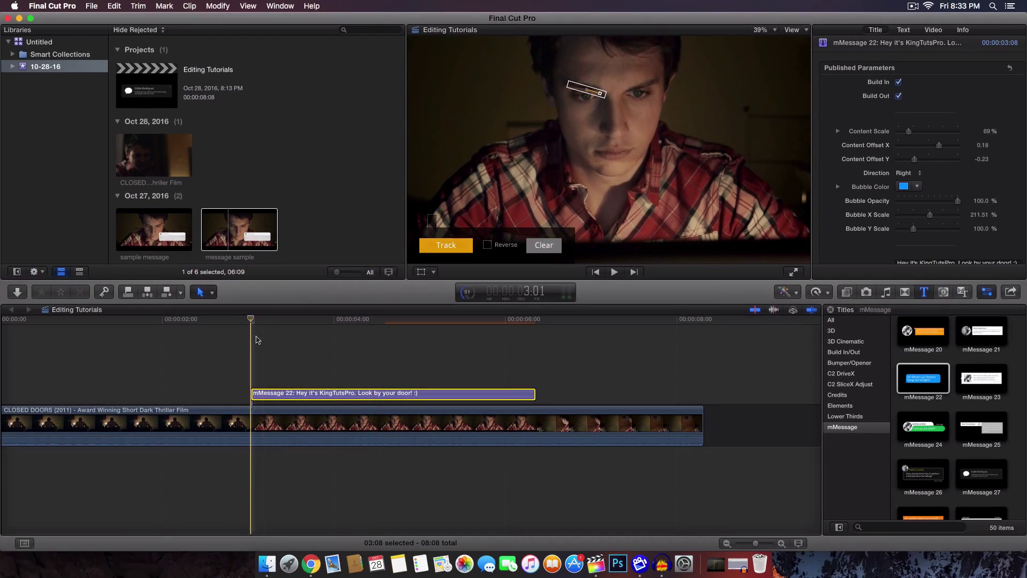
click(446, 247)
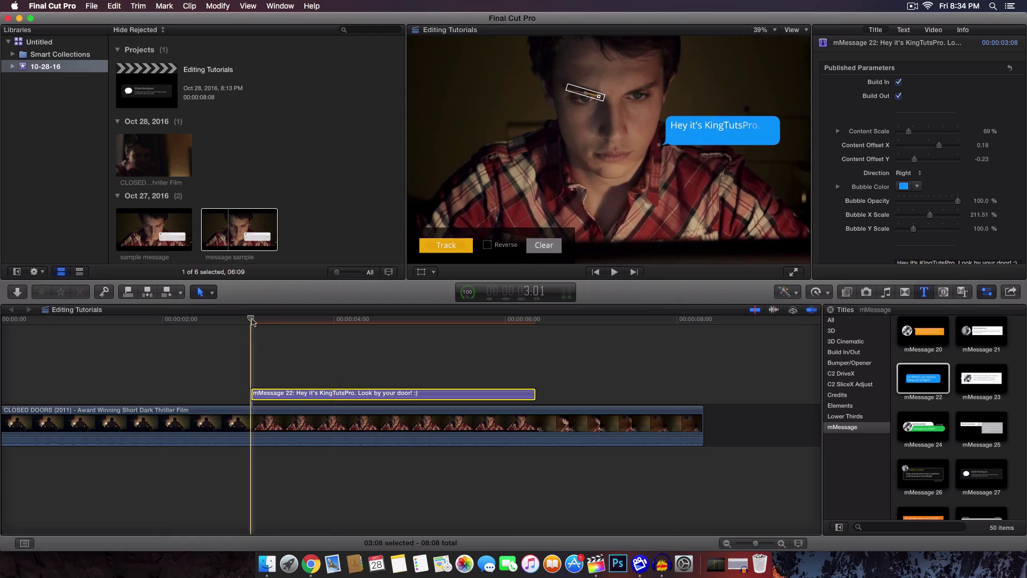
drag(252, 321, 360, 320)
Step: Run Modify > Render All and return the playhead to the project start
click(218, 7)
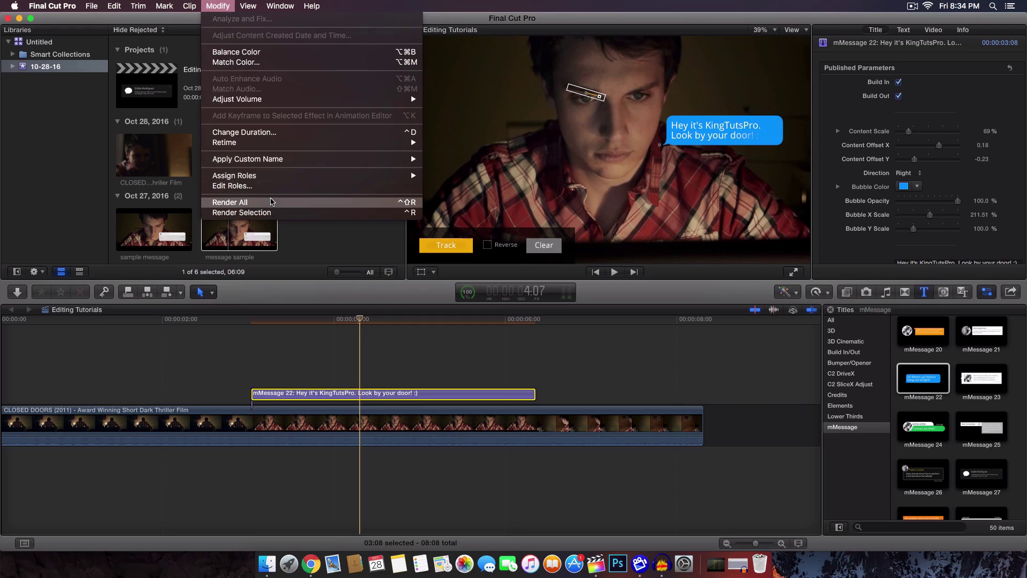
click(272, 201)
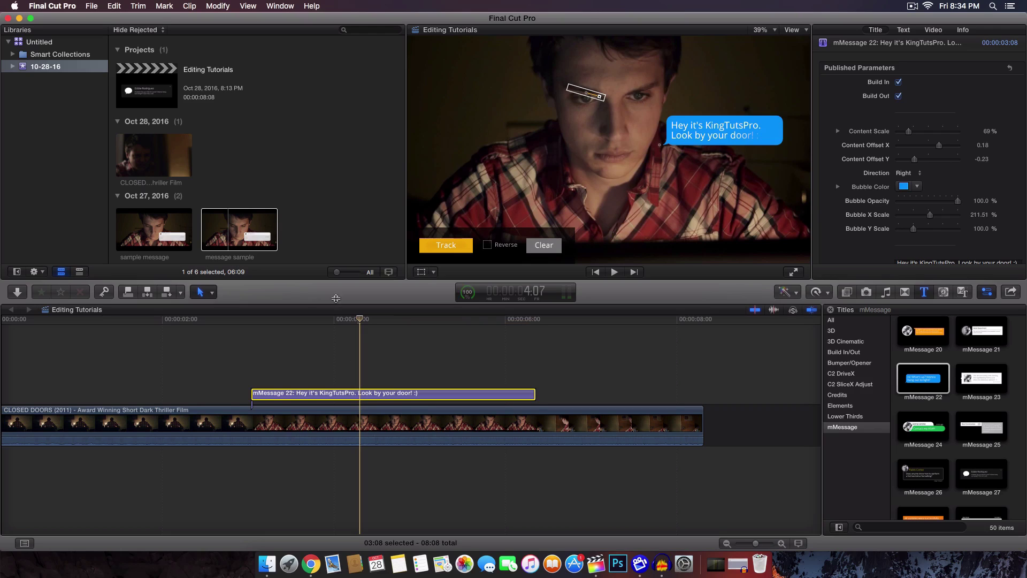
drag(335, 319, 16, 320)
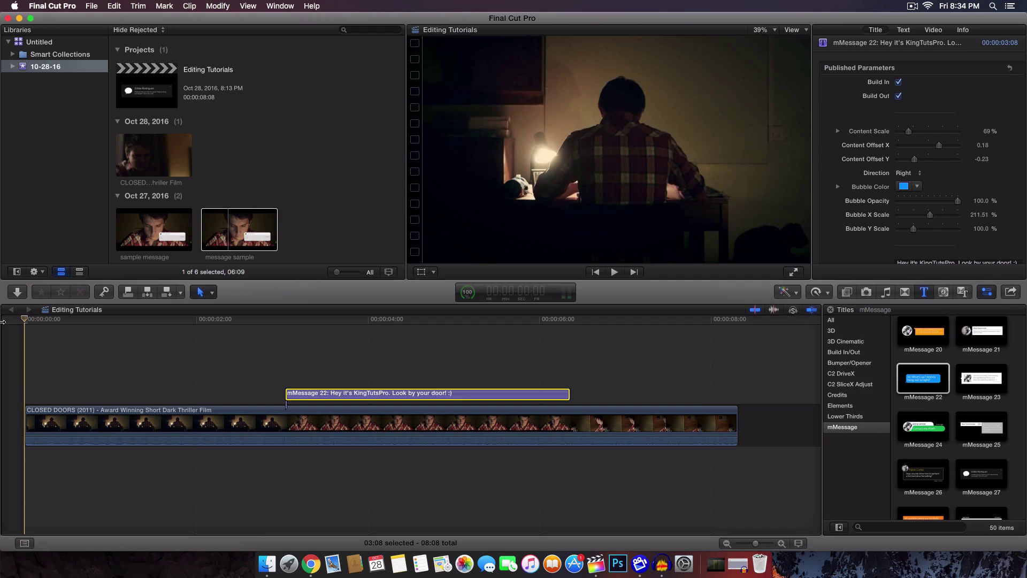
key(space)
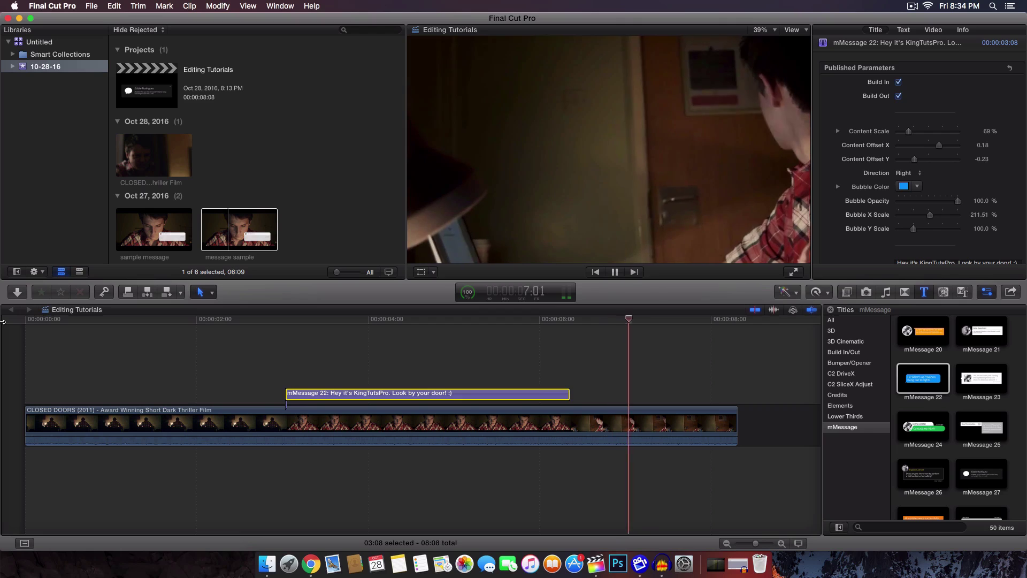
click(445, 320)
drag(452, 333, 400, 322)
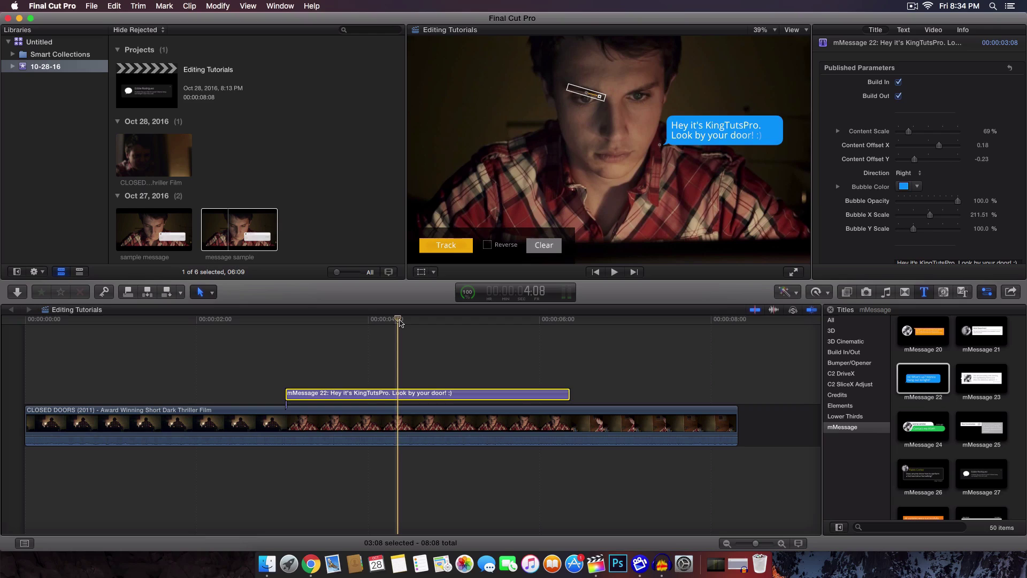
click(320, 319)
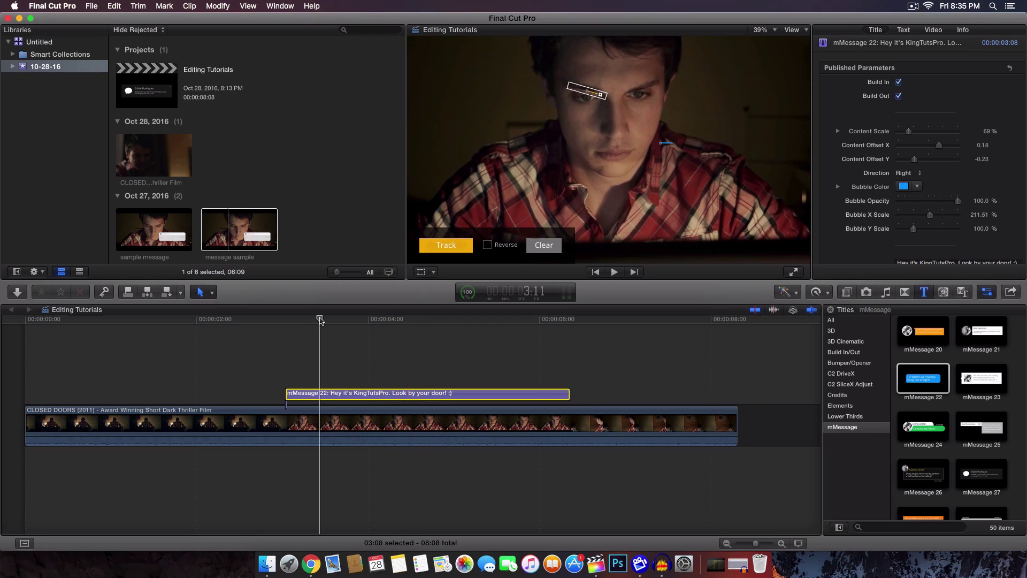
drag(328, 319, 284, 321)
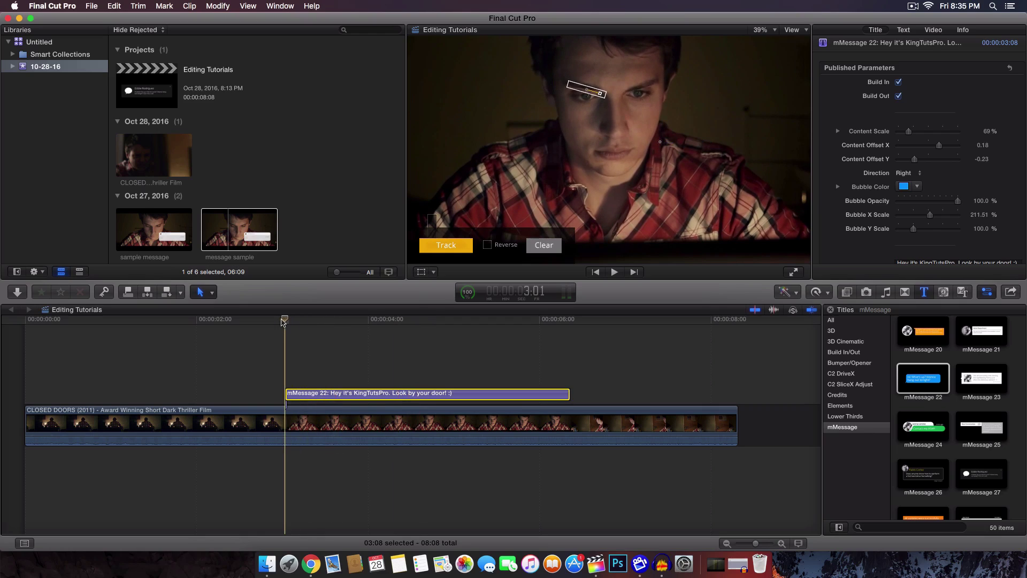